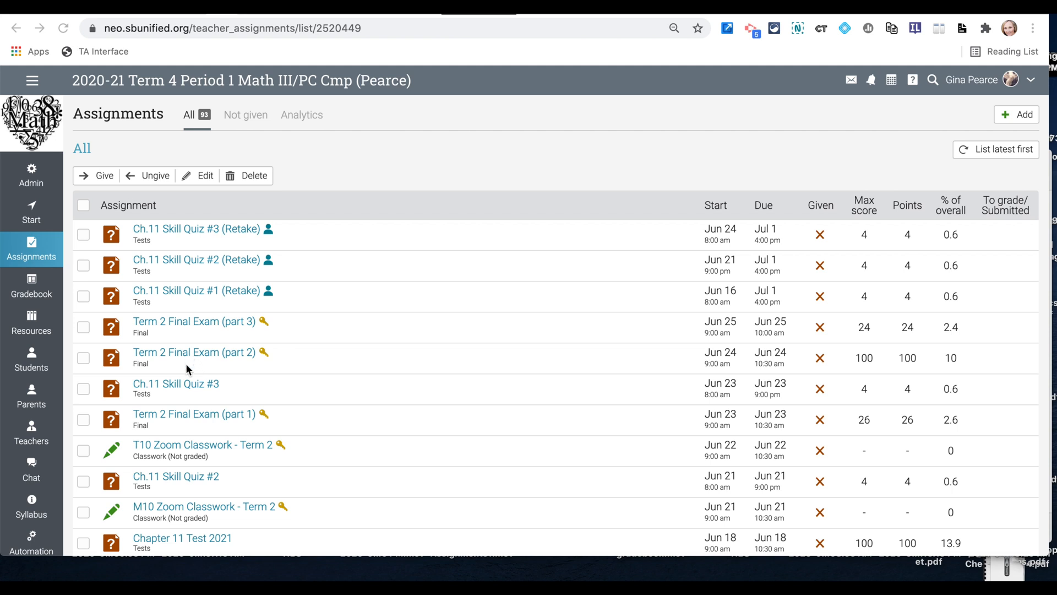
Open the questions of the Term 2 Final Exam (part 1) assignment and export its question bank as QTI.
{"action": "left_click", "coordinate": [185, 413]}
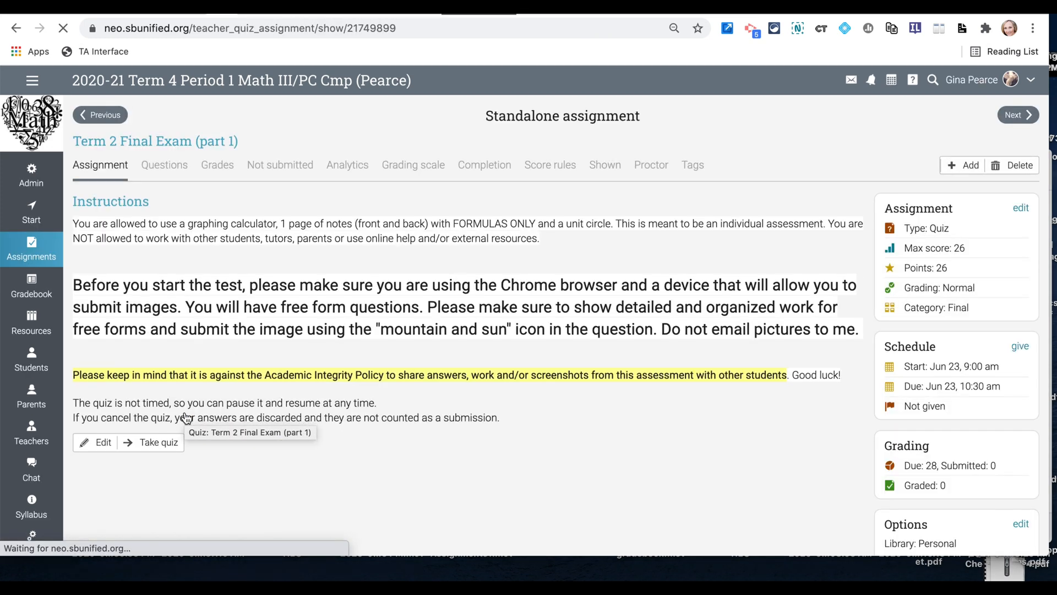
{"action": "left_click", "coordinate": [169, 172]}
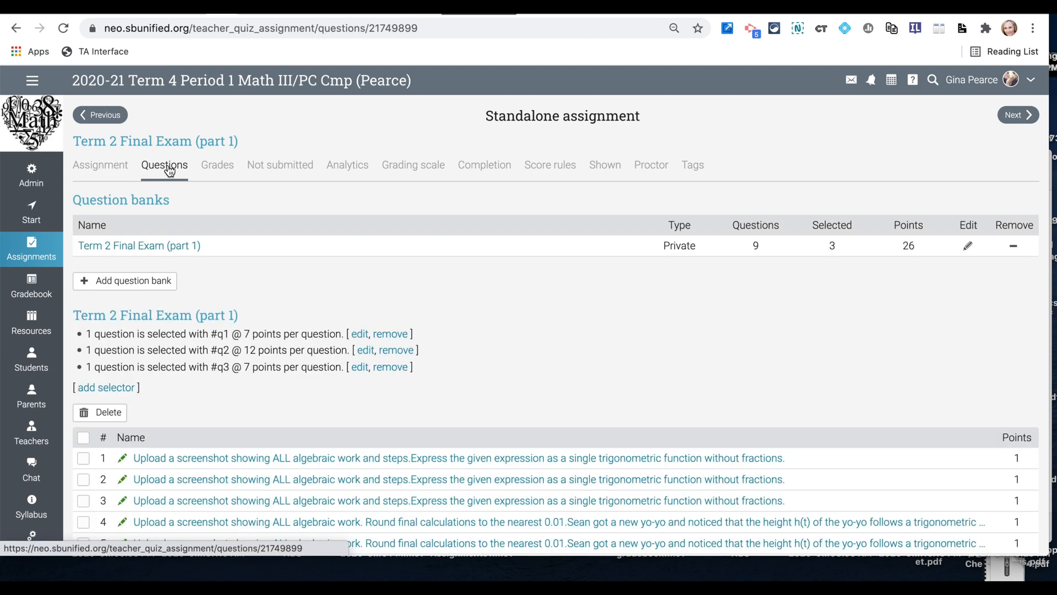
{"action": "scroll", "coordinate": [186, 399], "scroll_direction": "down", "scroll_amount": 1}
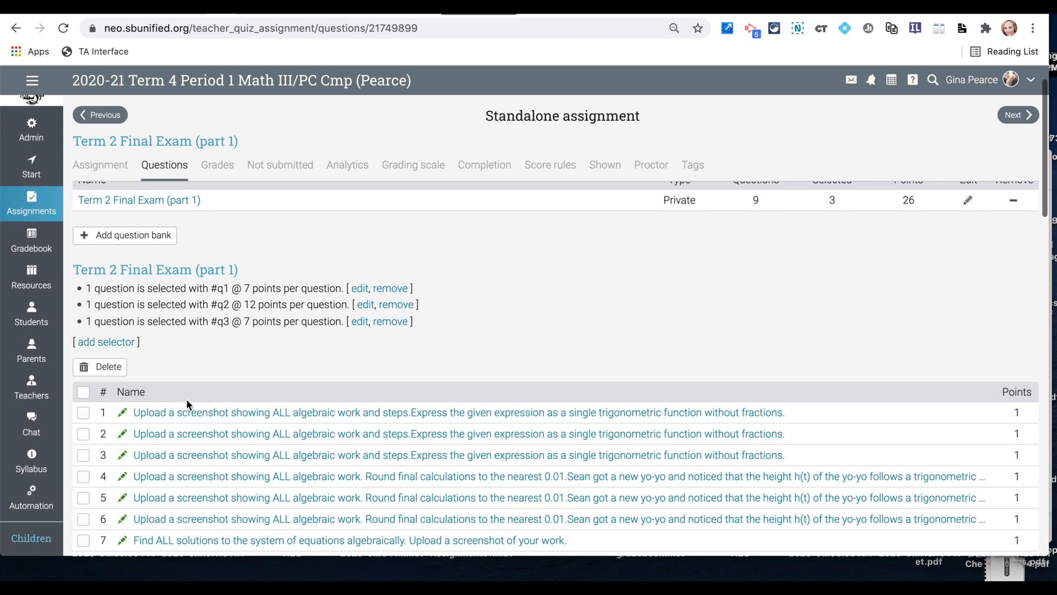
{"action": "scroll", "coordinate": [186, 398], "scroll_direction": "down", "scroll_amount": 3}
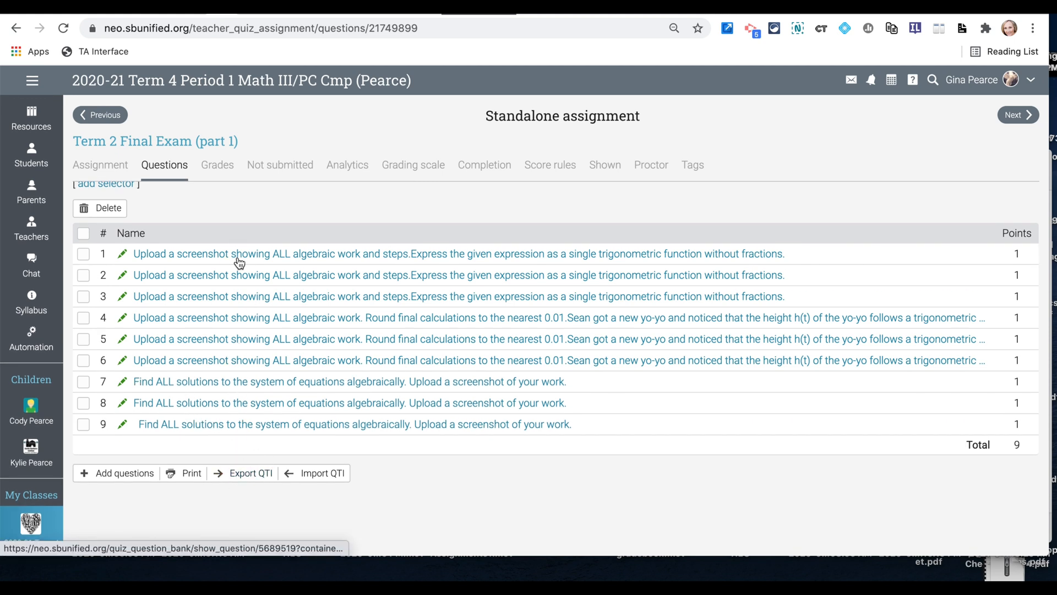
{"action": "left_click", "coordinate": [246, 477]}
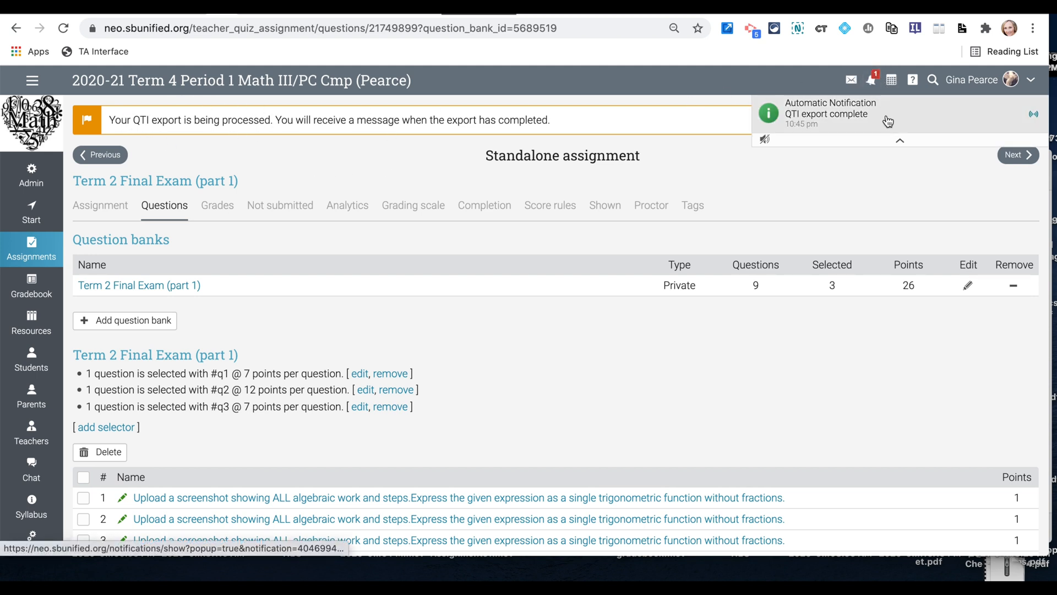
Open the newest "QTI export complete" notification, download the linked export file, and close the message.
{"action": "left_click", "coordinate": [900, 142]}
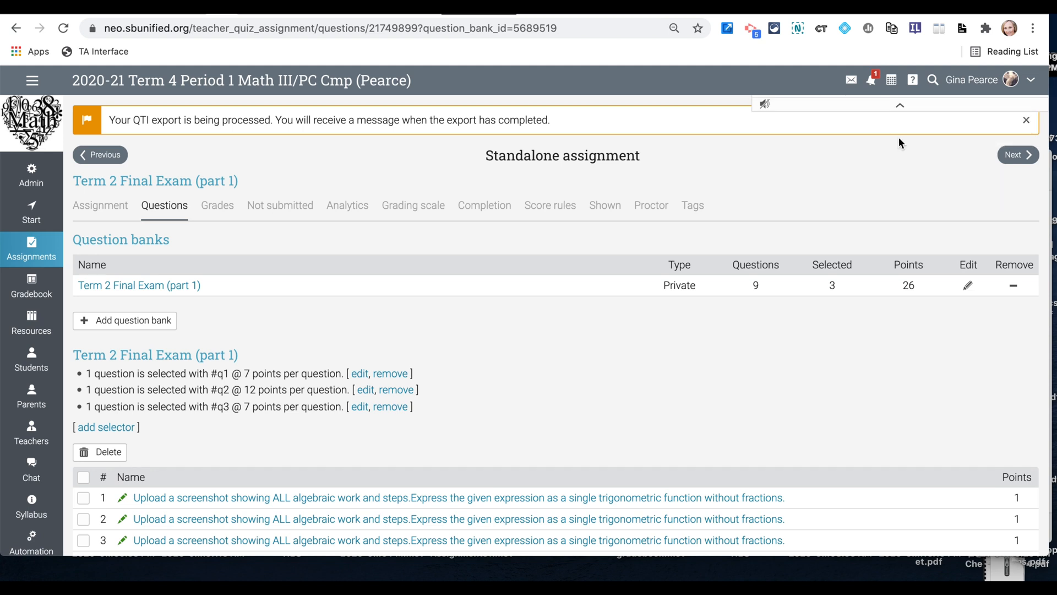
{"action": "left_click", "coordinate": [872, 85]}
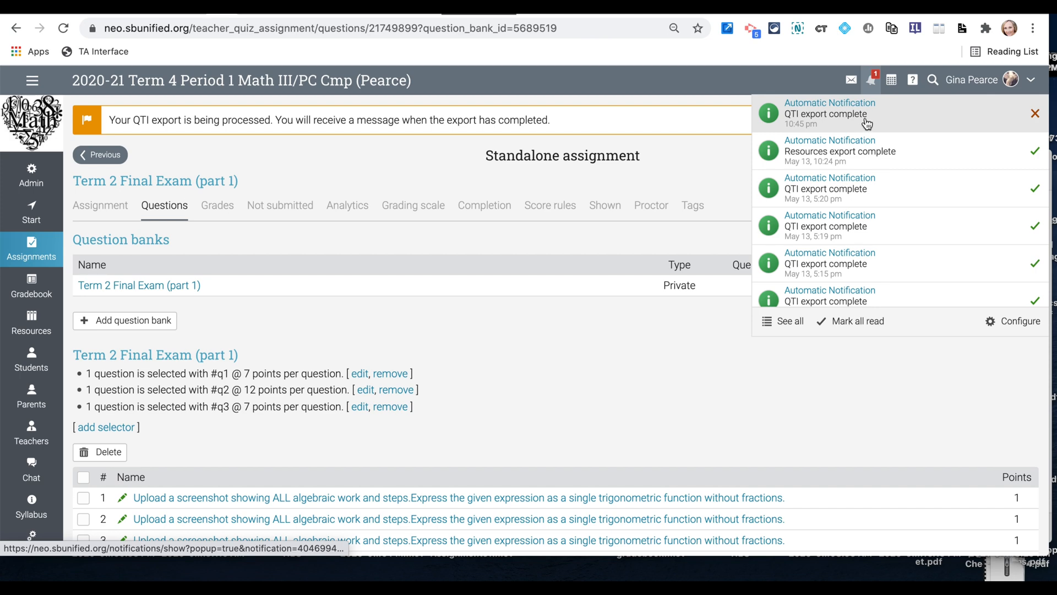
{"action": "left_click", "coordinate": [836, 116]}
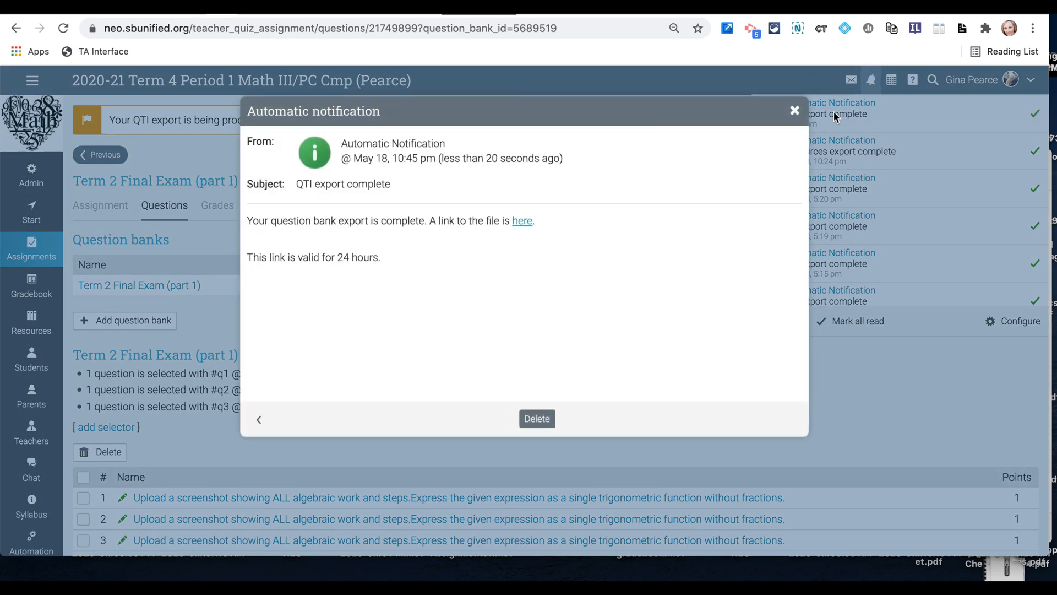
{"action": "left_click", "coordinate": [522, 221]}
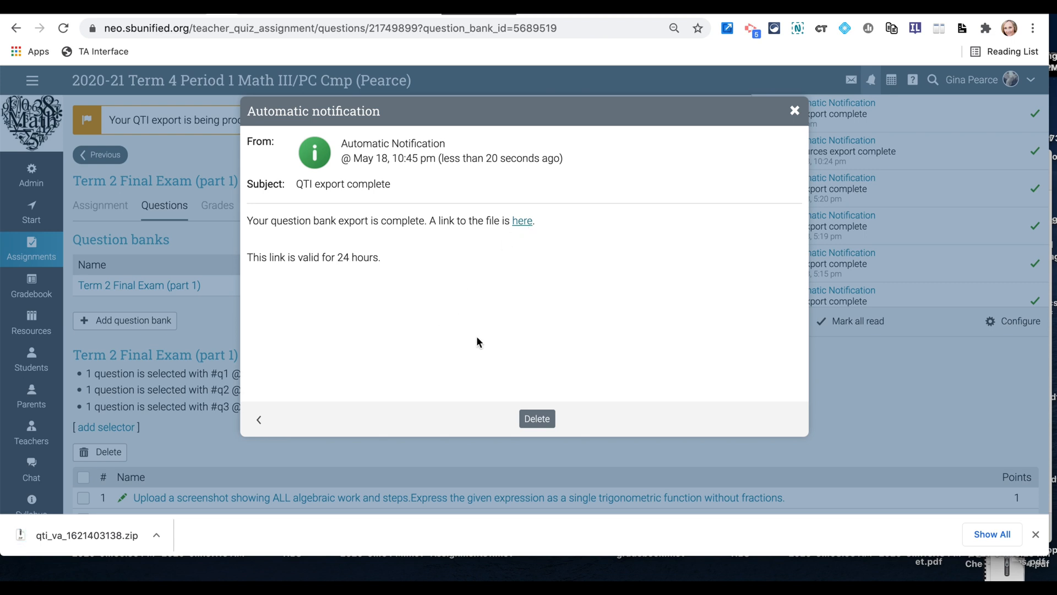
{"action": "left_click", "coordinate": [796, 110]}
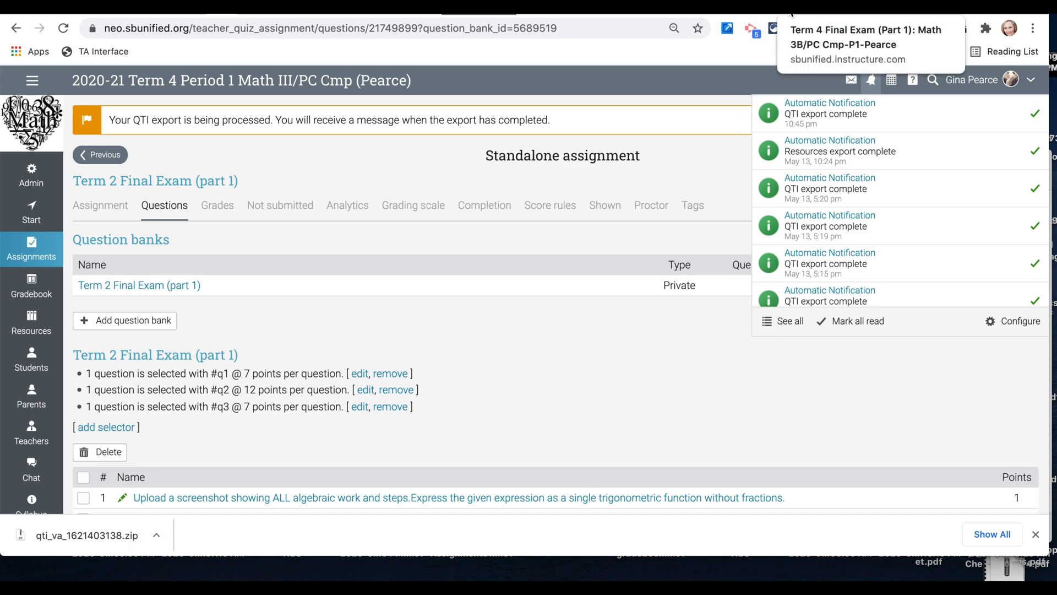
Switch to the Canvas page of the Term 4 Final Exam (Part 1) quiz and review its instructions and settings.
{"action": "left_click", "coordinate": [790, 10]}
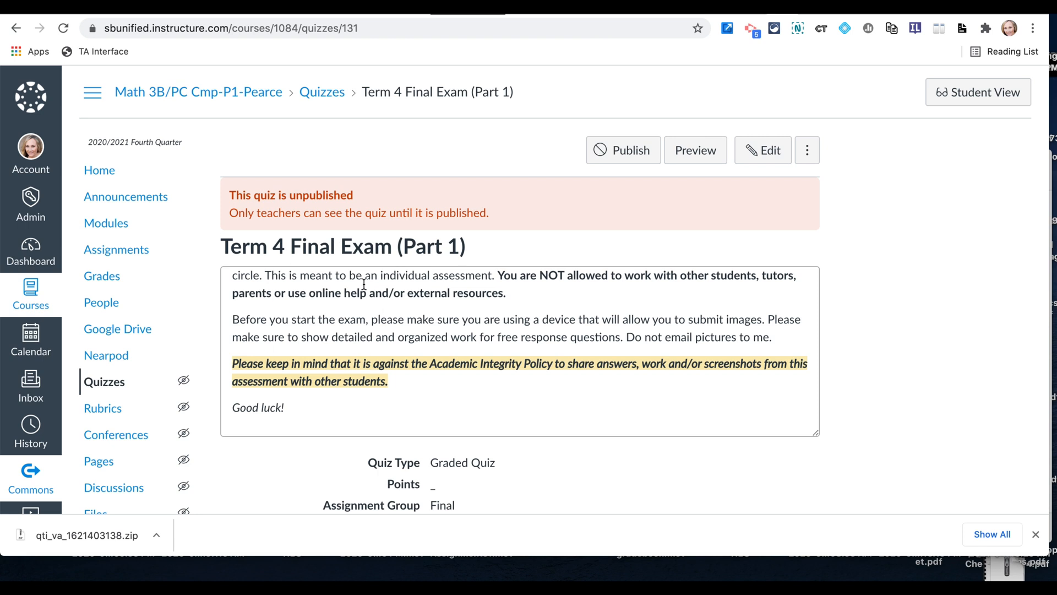
{"action": "scroll", "coordinate": [435, 298], "scroll_direction": "down", "scroll_amount": 2}
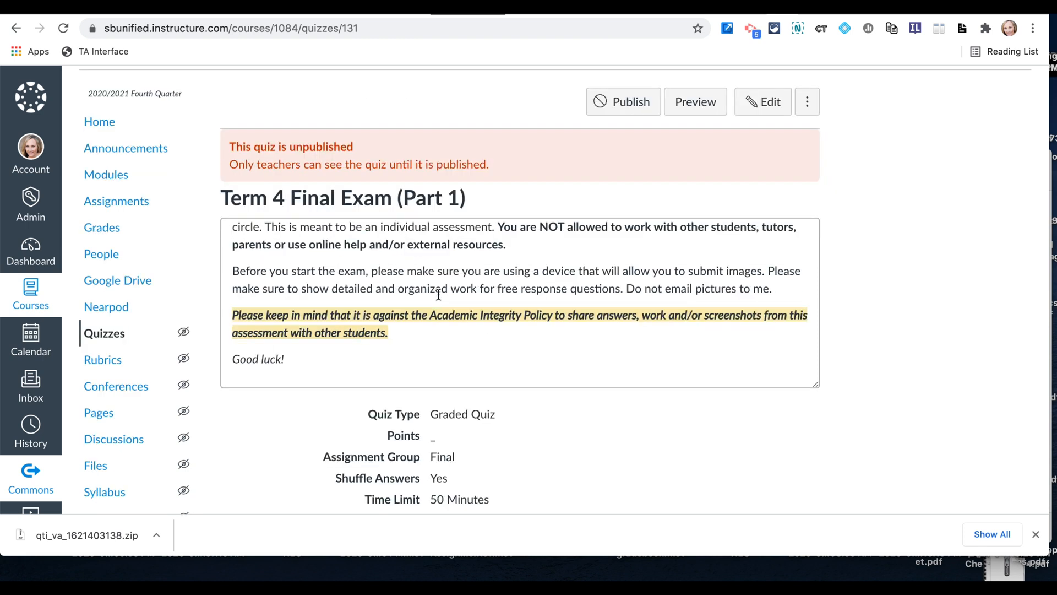
{"action": "scroll", "coordinate": [451, 321], "scroll_direction": "down", "scroll_amount": 2}
{"action": "scroll", "coordinate": [450, 322], "scroll_direction": "up", "scroll_amount": 2}
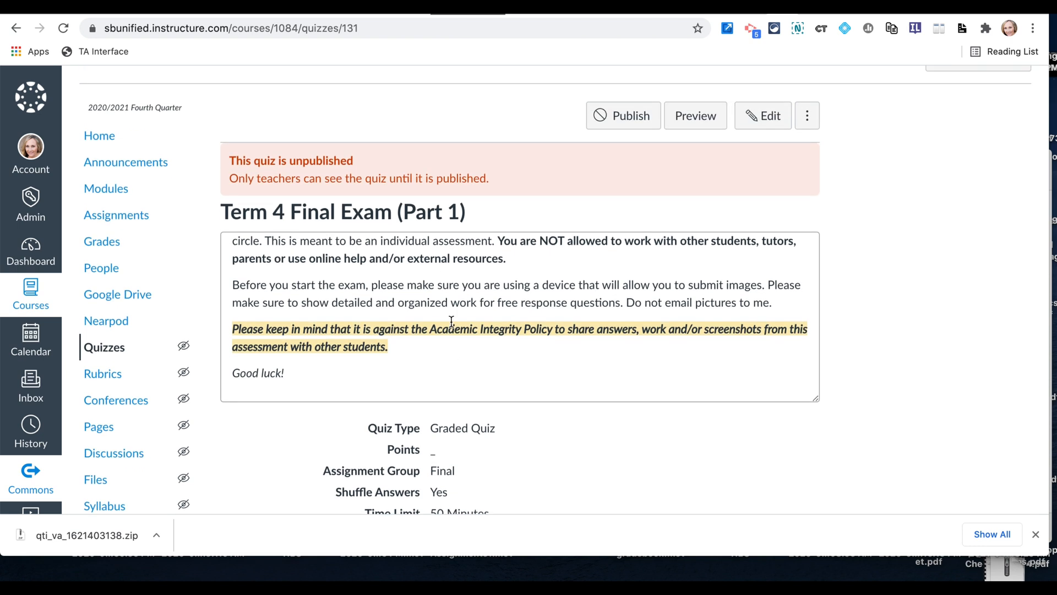
{"action": "scroll", "coordinate": [450, 321], "scroll_direction": "down", "scroll_amount": 2}
{"action": "scroll", "coordinate": [451, 321], "scroll_direction": "up", "scroll_amount": 2}
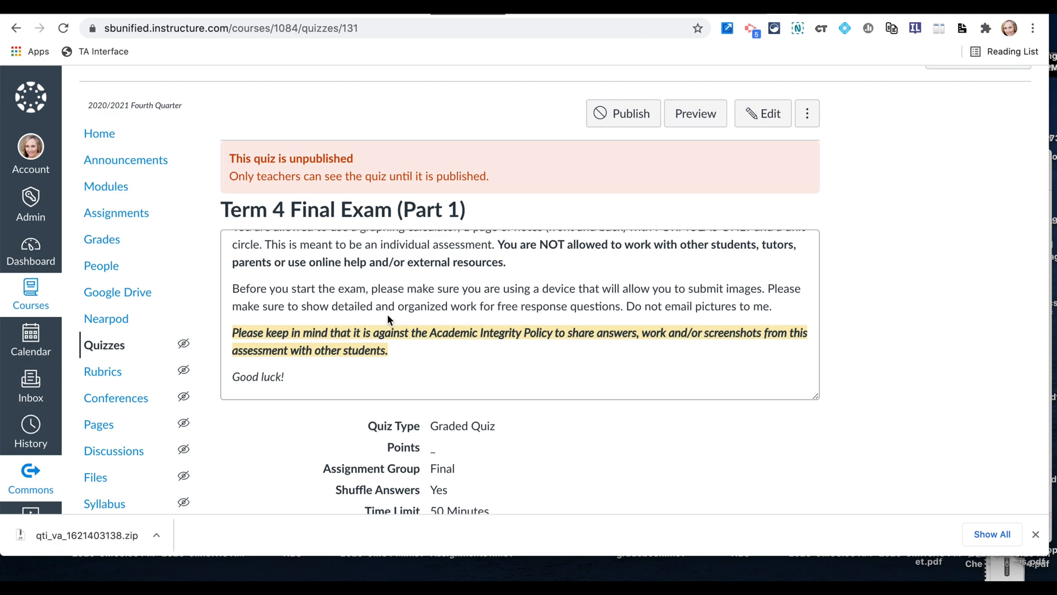
{"action": "scroll", "coordinate": [387, 314], "scroll_direction": "up", "scroll_amount": 2}
{"action": "scroll", "coordinate": [138, 342], "scroll_direction": "down", "scroll_amount": 4}
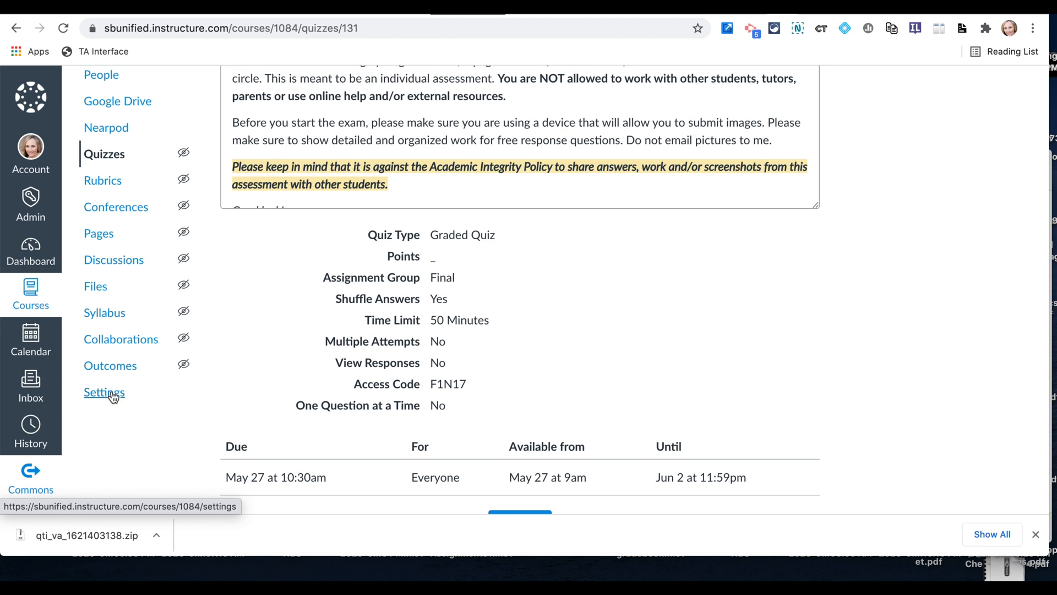
Start a course content import from the course settings, with QTI .zip file as content type and qti_va_1621403138.zip as source.
{"action": "left_click", "coordinate": [111, 394]}
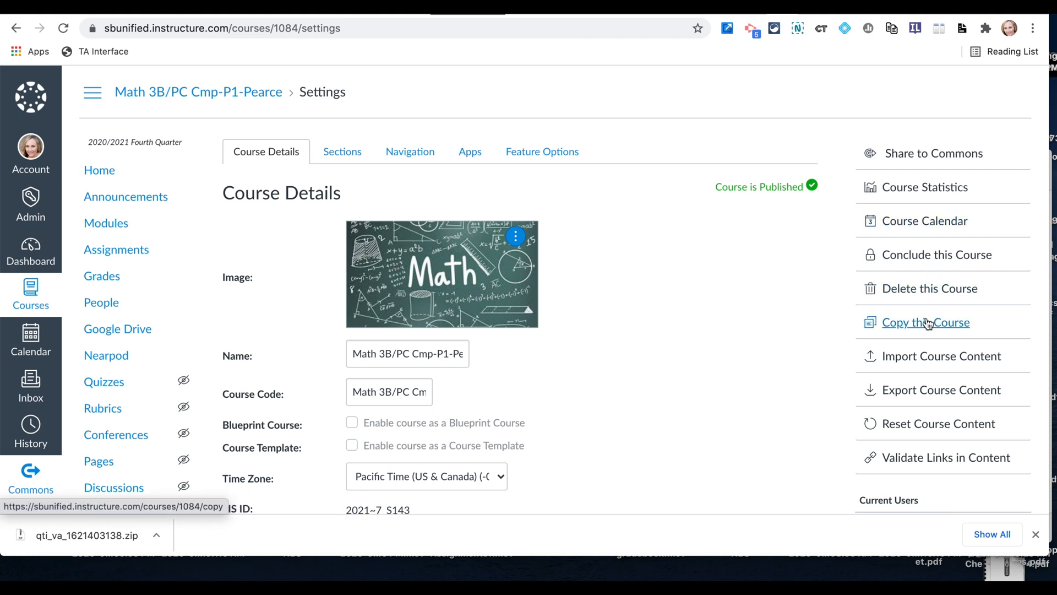
{"action": "left_click", "coordinate": [921, 358]}
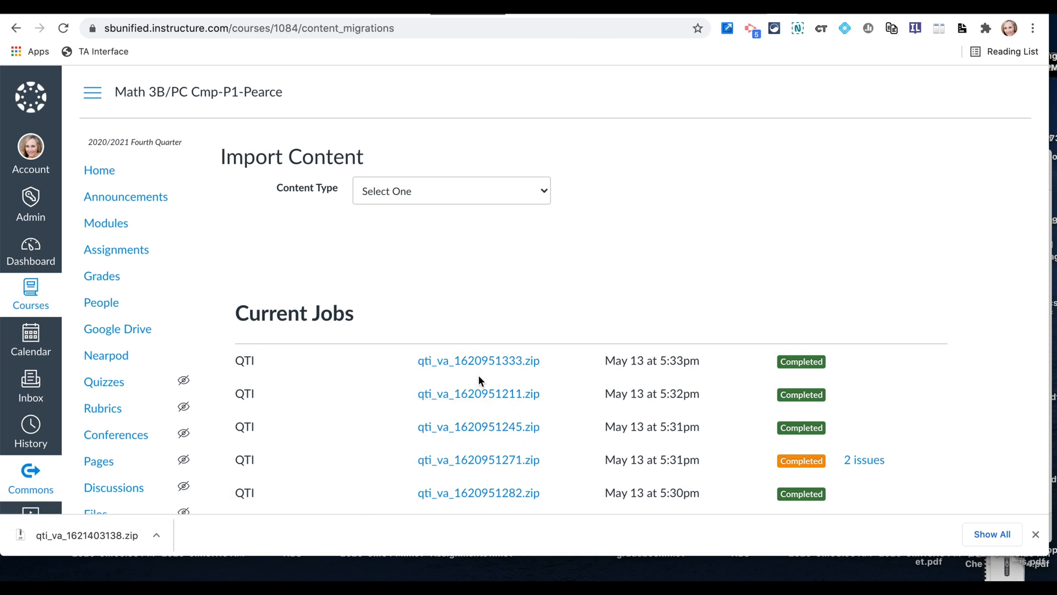
{"action": "left_click", "coordinate": [539, 194]}
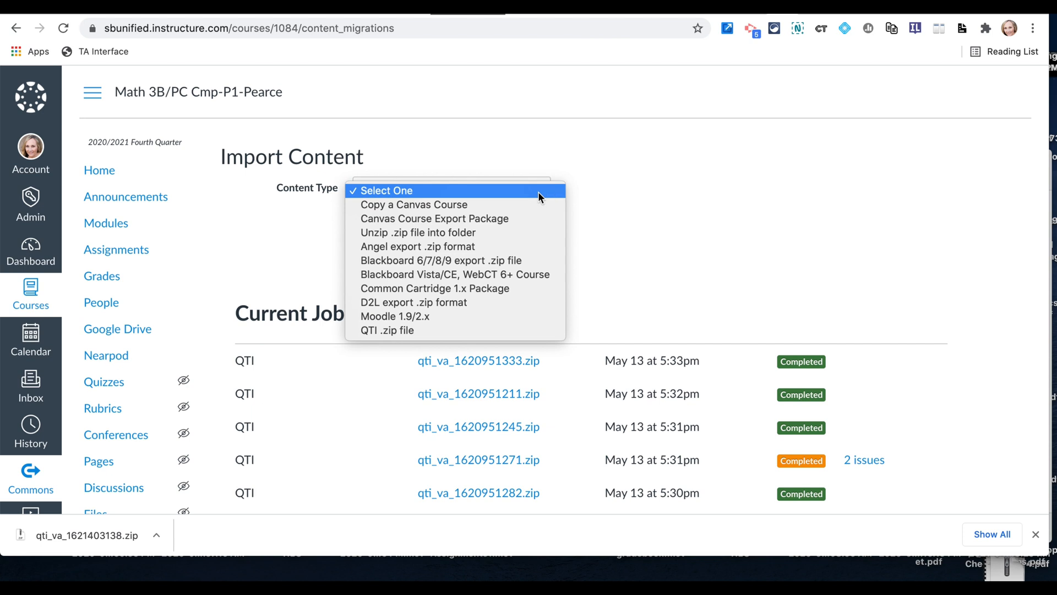
{"action": "left_click", "coordinate": [510, 329]}
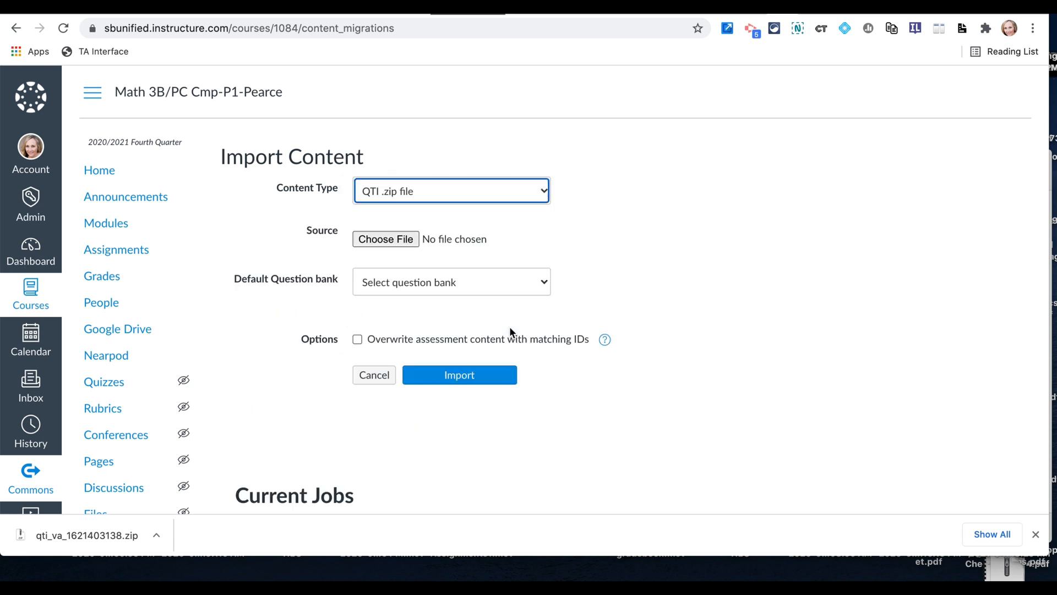
{"action": "left_click", "coordinate": [384, 239]}
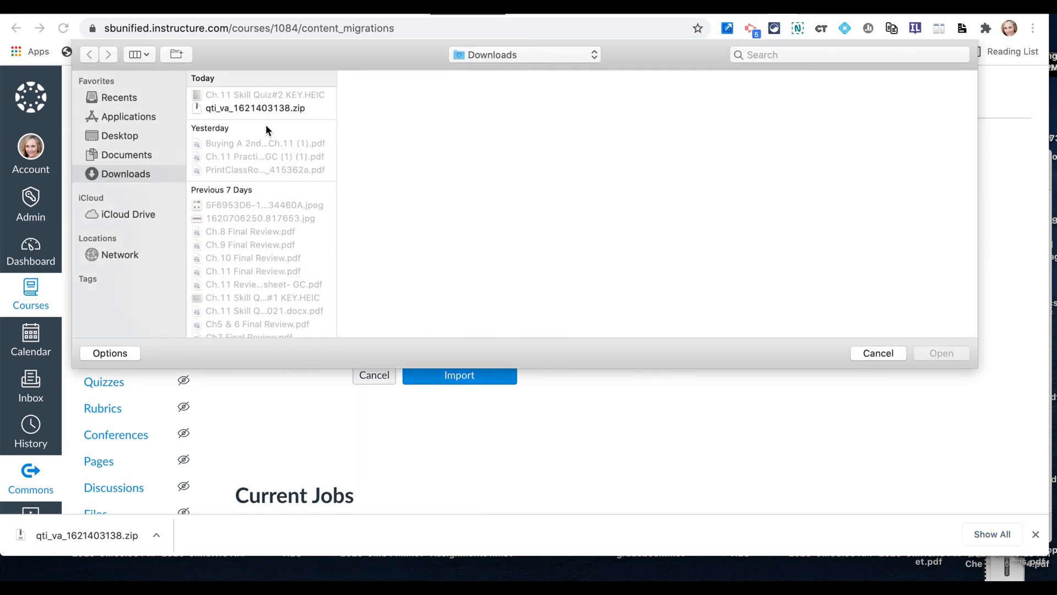
{"action": "left_click", "coordinate": [257, 108]}
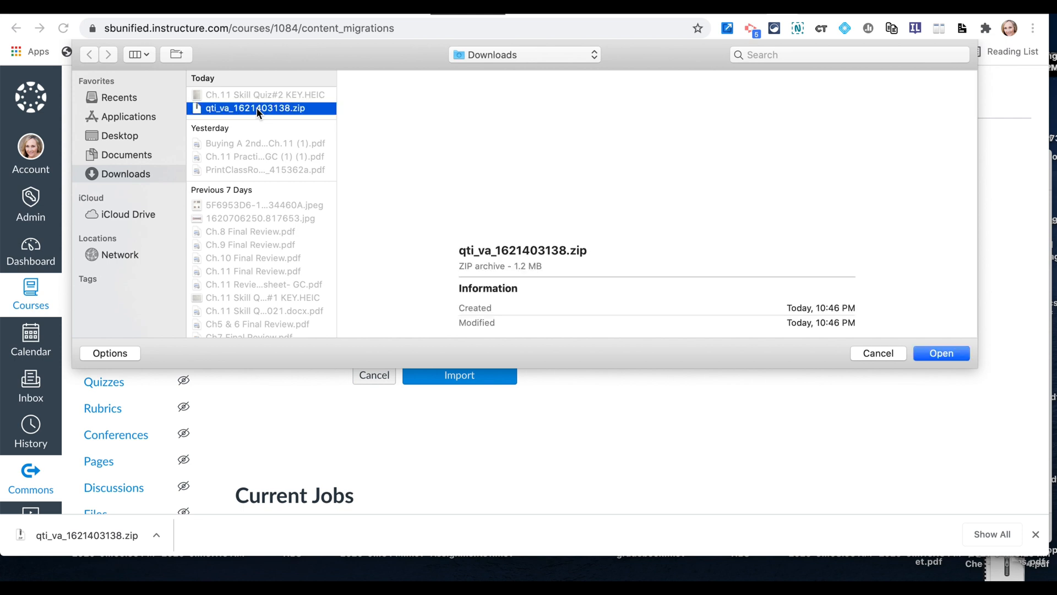
{"action": "left_click", "coordinate": [936, 353]}
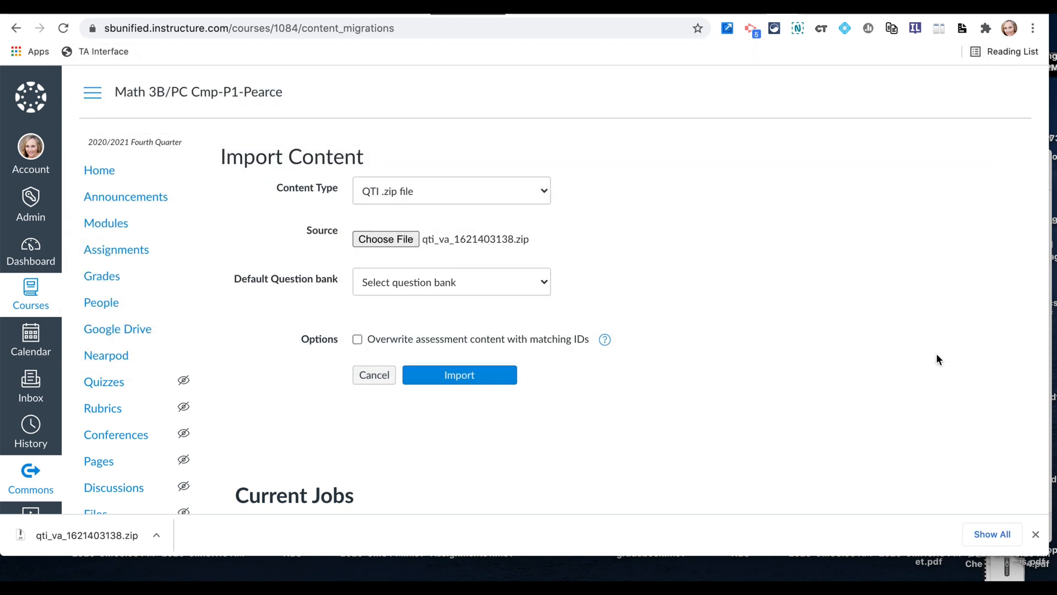
Import the file into a new question bank with overwriting of matching assessment content enabled, and check the job's status.
{"action": "left_click", "coordinate": [542, 288]}
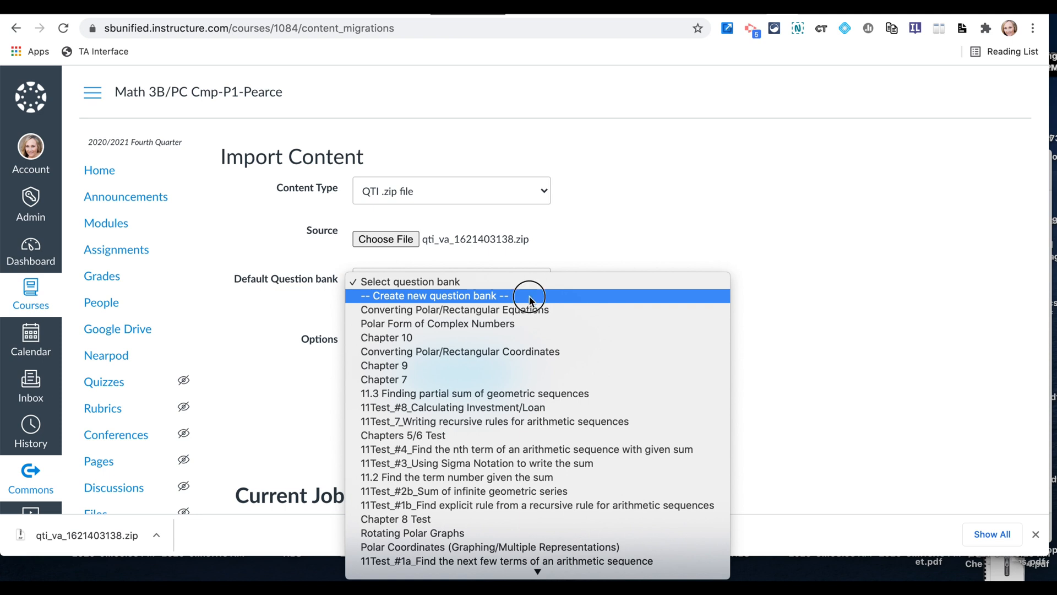
{"action": "left_click", "coordinate": [532, 297]}
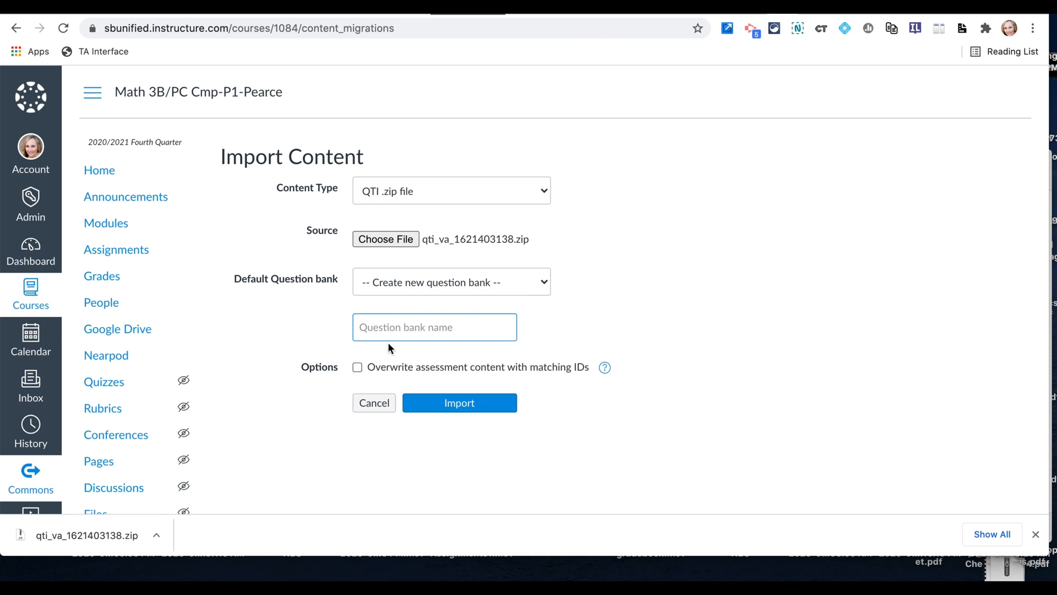
{"action": "left_click", "coordinate": [358, 369]}
{"action": "left_click", "coordinate": [451, 403]}
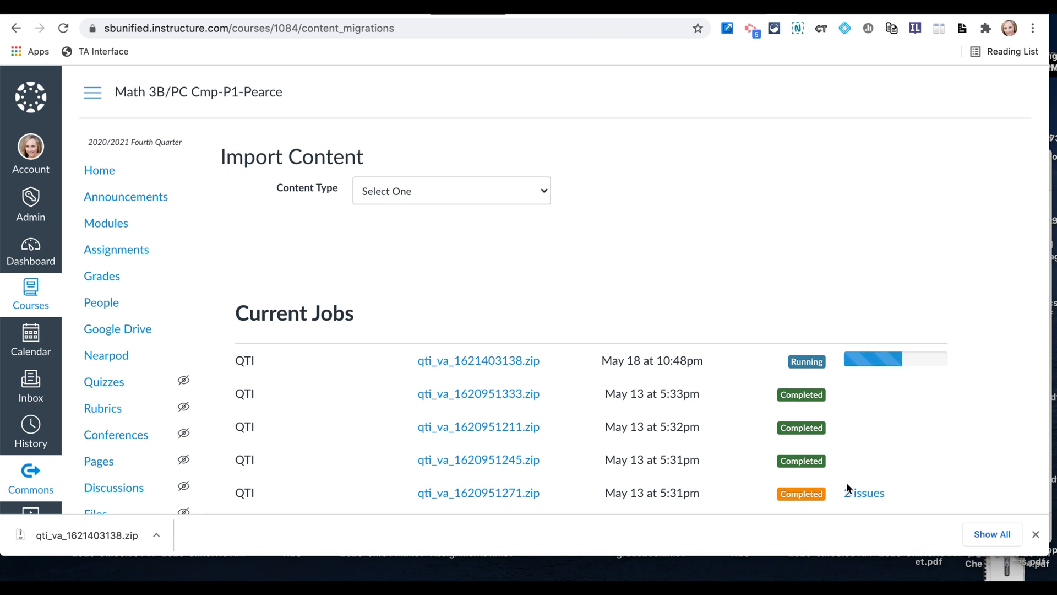
{"action": "scroll", "coordinate": [848, 487], "scroll_direction": "down", "scroll_amount": 1}
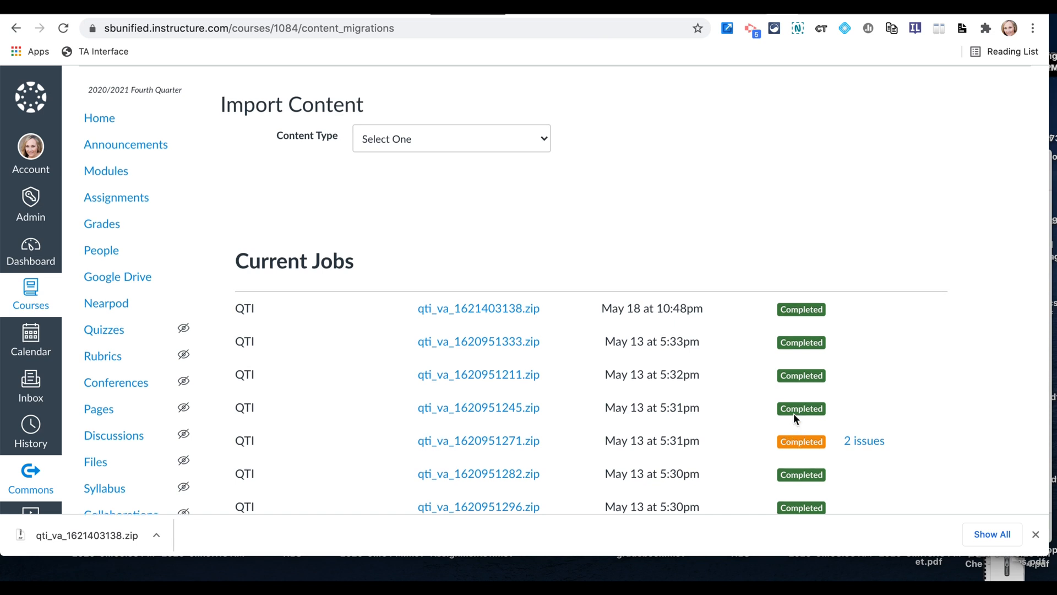
{"action": "scroll", "coordinate": [795, 413], "scroll_direction": "up", "scroll_amount": 1}
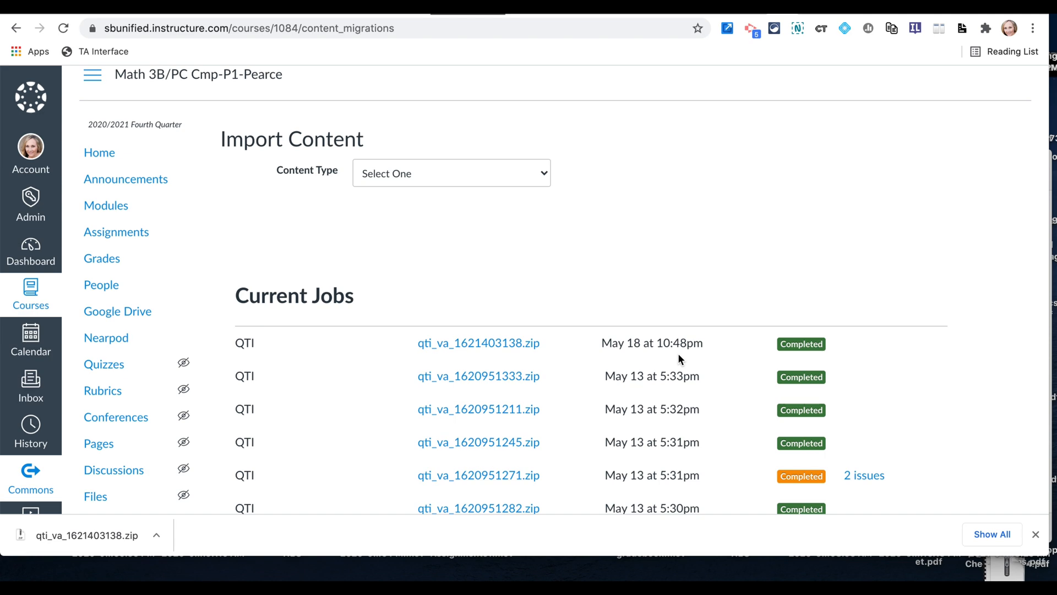
{"action": "scroll", "coordinate": [678, 358], "scroll_direction": "down", "scroll_amount": 10}
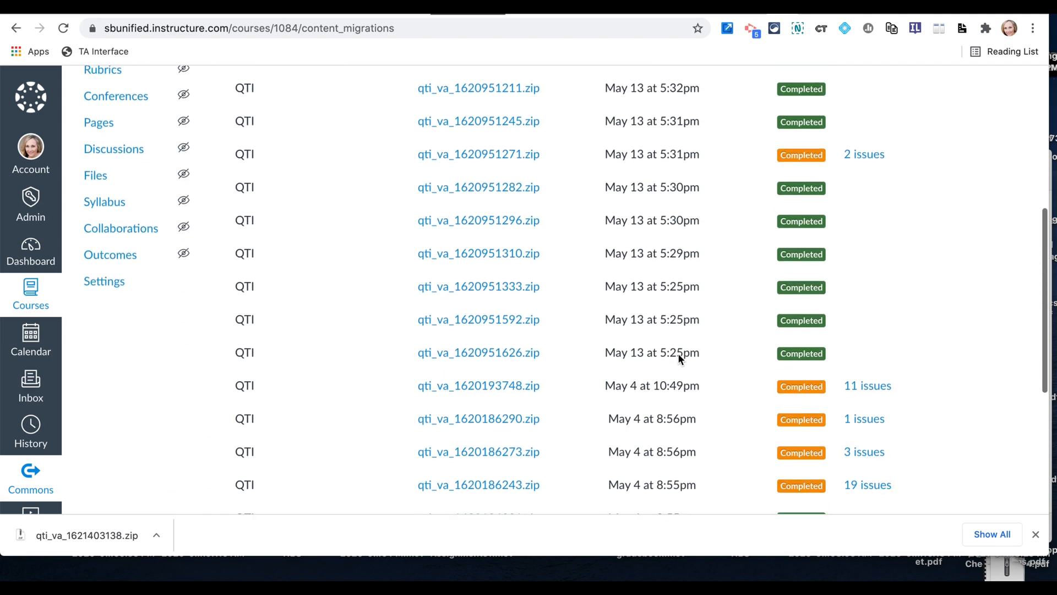
{"action": "scroll", "coordinate": [678, 358], "scroll_direction": "up", "scroll_amount": 10}
{"action": "scroll", "coordinate": [678, 355], "scroll_direction": "up", "scroll_amount": 1}
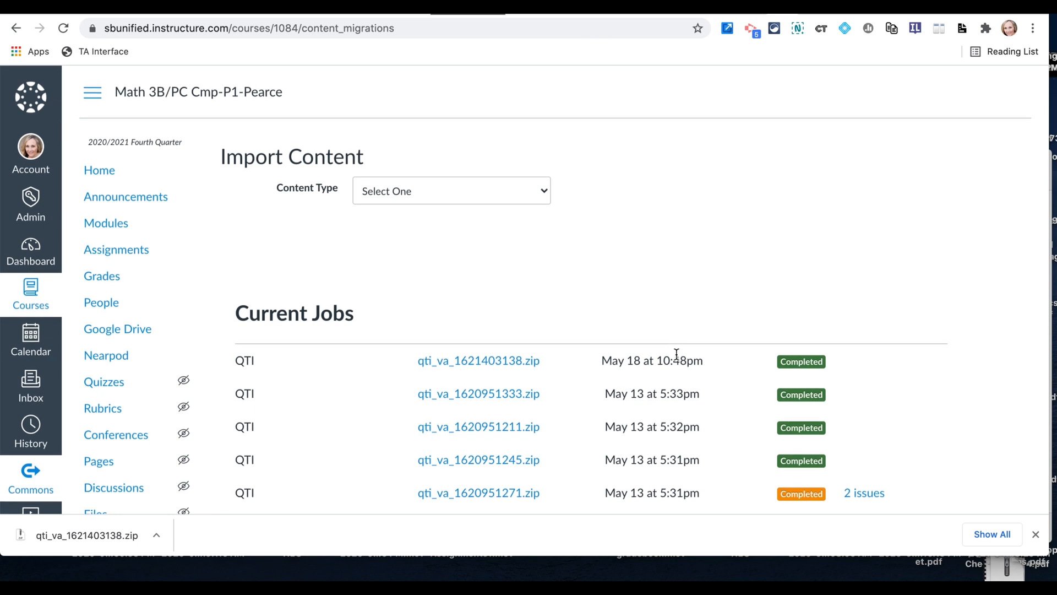
Find the Term 4 Final Exam (Part 1) quiz in the course modules and open it for editing.
{"action": "left_click", "coordinate": [118, 224]}
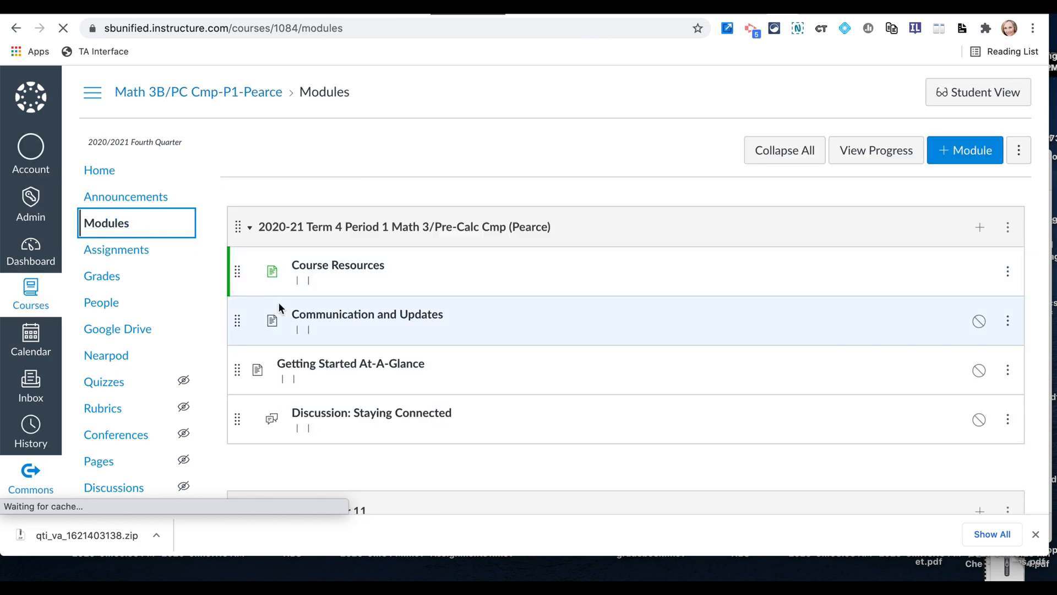
{"action": "scroll", "coordinate": [378, 390], "scroll_direction": "down", "scroll_amount": 20}
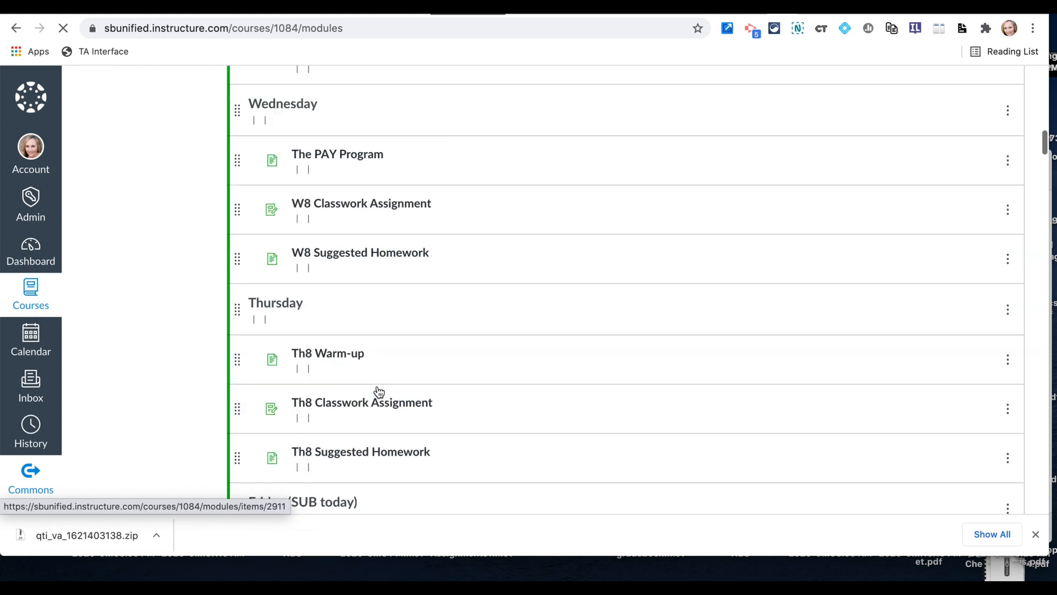
{"action": "scroll", "coordinate": [378, 391], "scroll_direction": "down", "scroll_amount": 20}
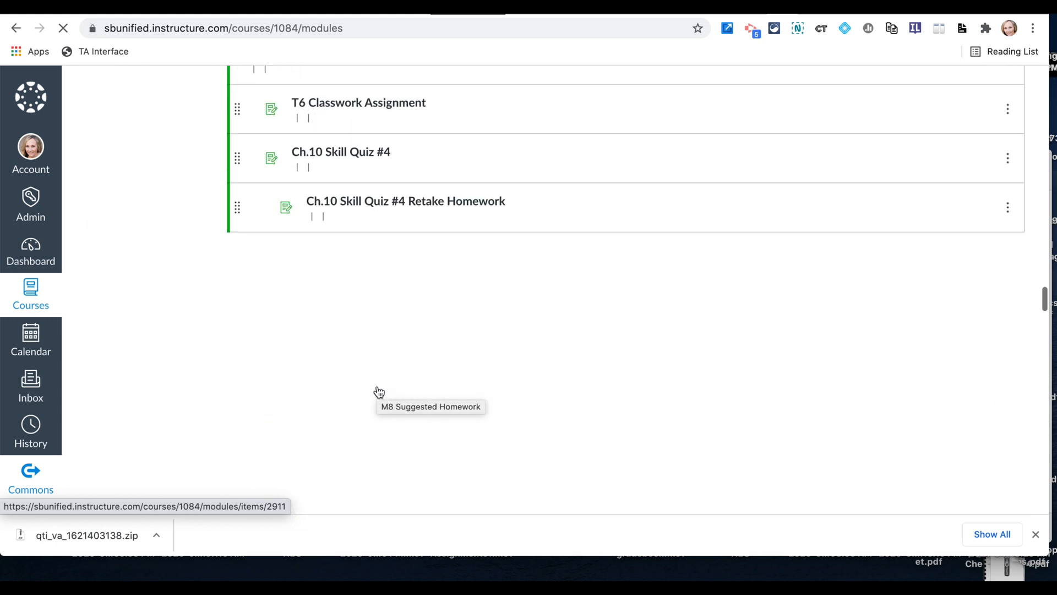
{"action": "scroll", "coordinate": [377, 385], "scroll_direction": "down", "scroll_amount": 3}
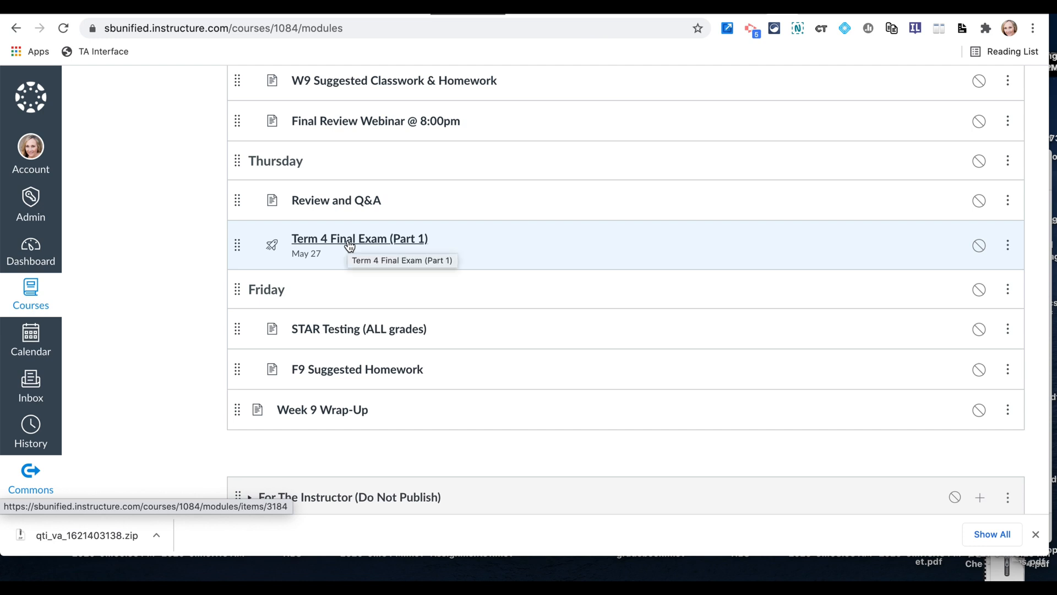
{"action": "left_click", "coordinate": [349, 240]}
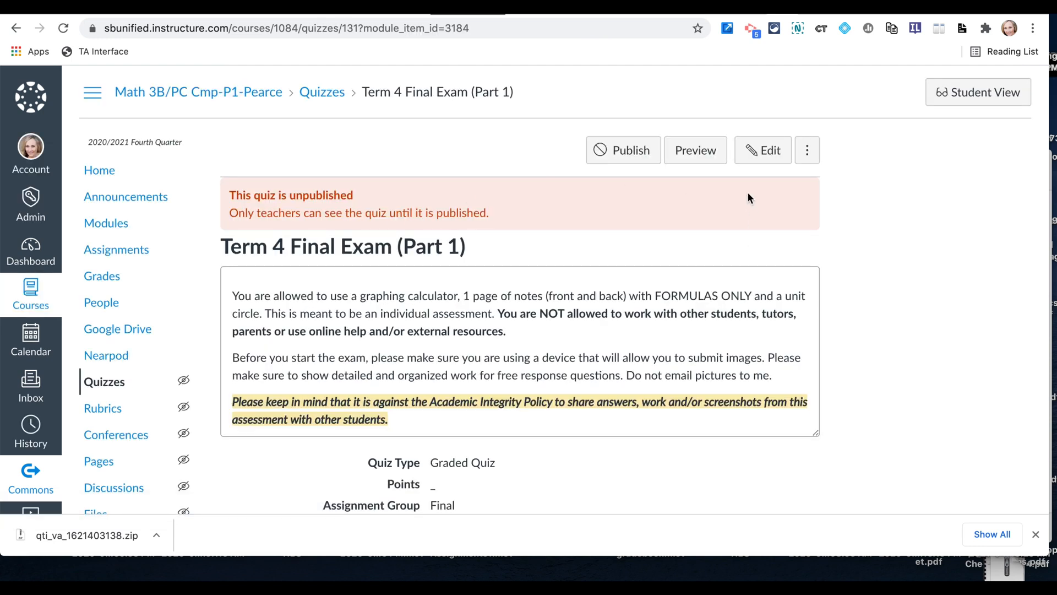
{"action": "left_click", "coordinate": [761, 158]}
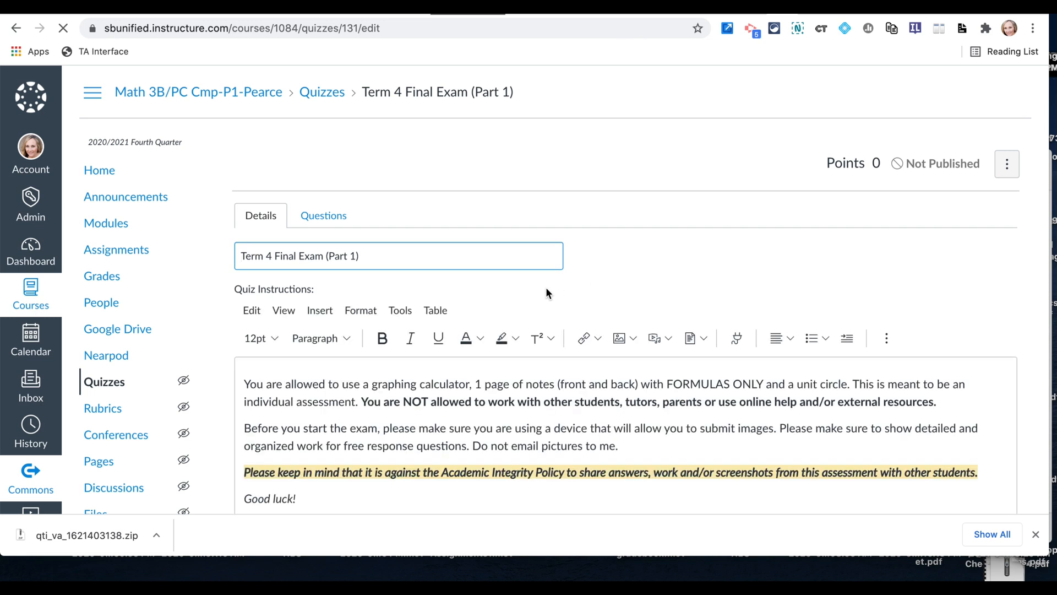
Review the quiz's instructions, assignment group and time limit option, and open its list of questions.
{"action": "scroll", "coordinate": [330, 308], "scroll_direction": "down", "scroll_amount": 3}
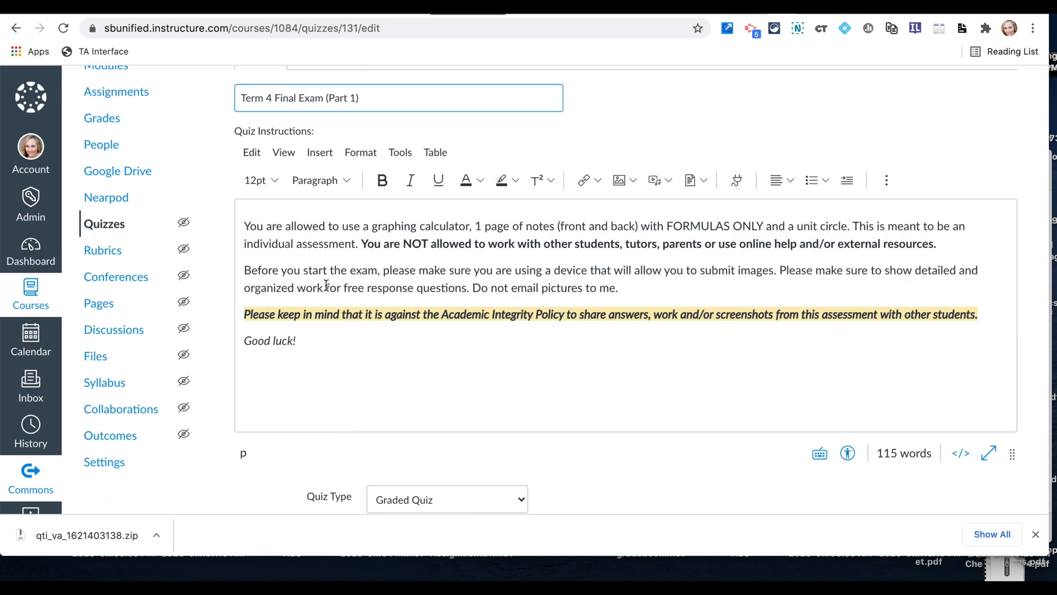
{"action": "scroll", "coordinate": [327, 285], "scroll_direction": "down", "scroll_amount": 2}
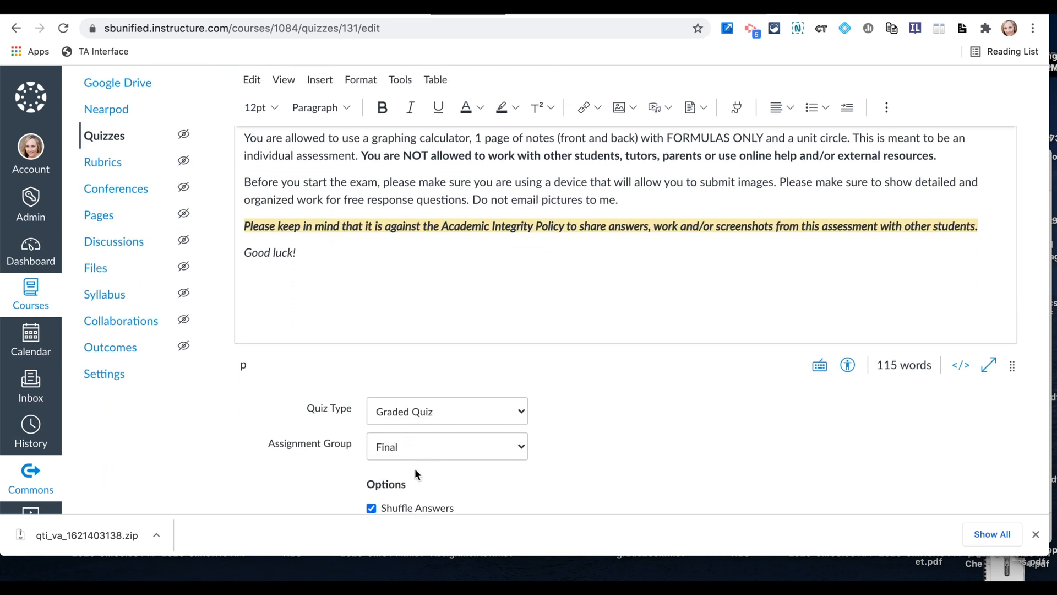
{"action": "scroll", "coordinate": [414, 468], "scroll_direction": "down", "scroll_amount": 2}
{"action": "left_click", "coordinate": [409, 452]}
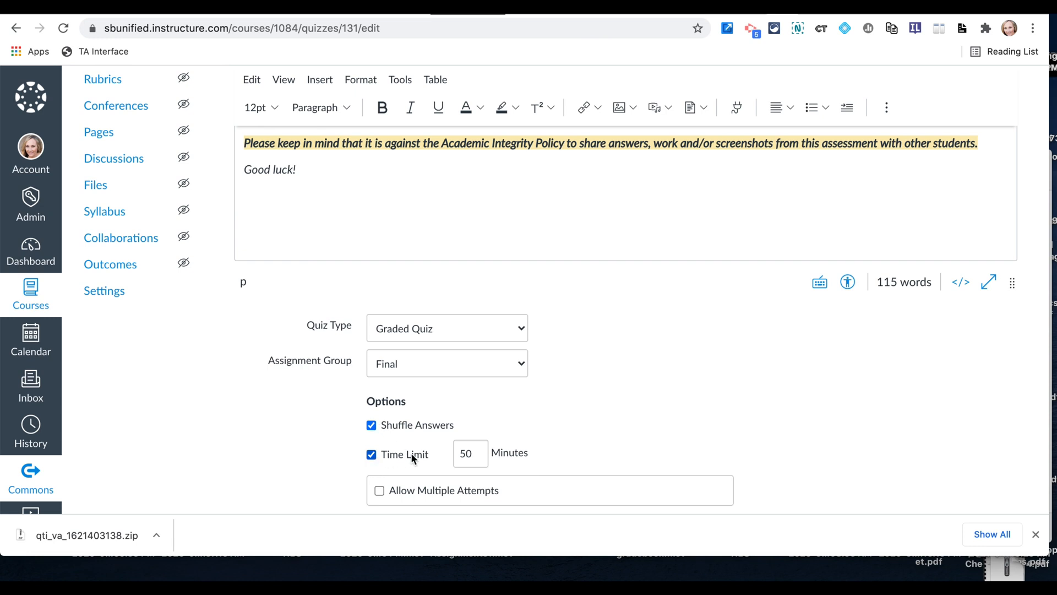
{"action": "scroll", "coordinate": [379, 340], "scroll_direction": "up", "scroll_amount": 6}
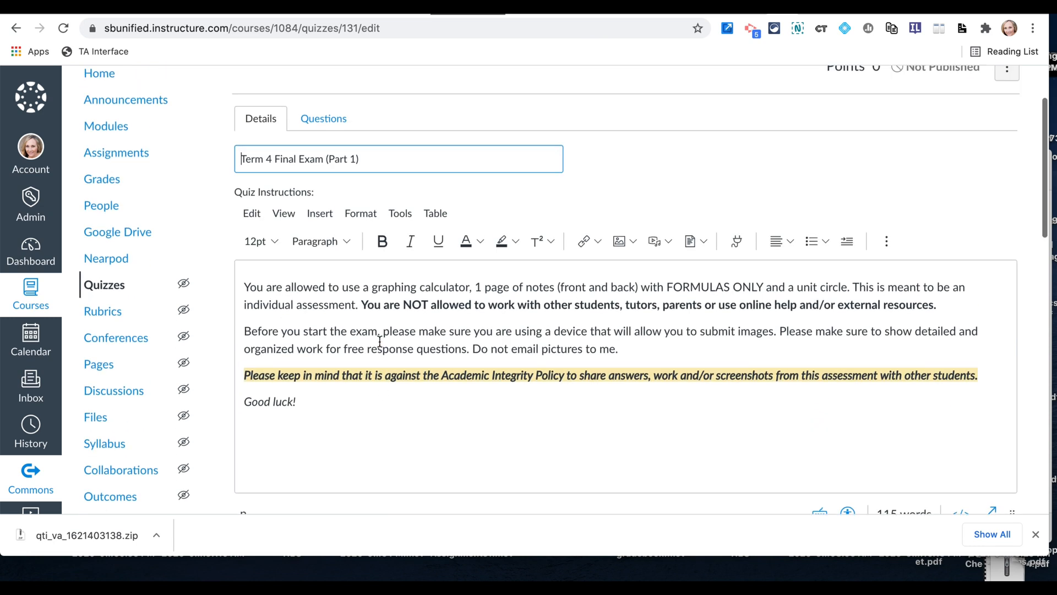
{"action": "scroll", "coordinate": [379, 340], "scroll_direction": "up", "scroll_amount": 2}
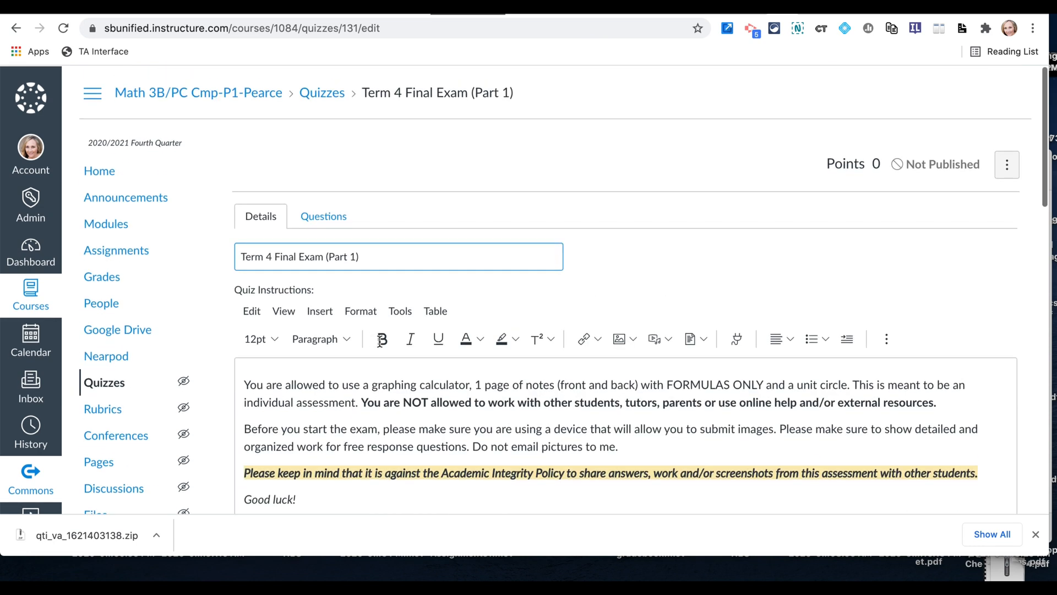
{"action": "left_click", "coordinate": [323, 216]}
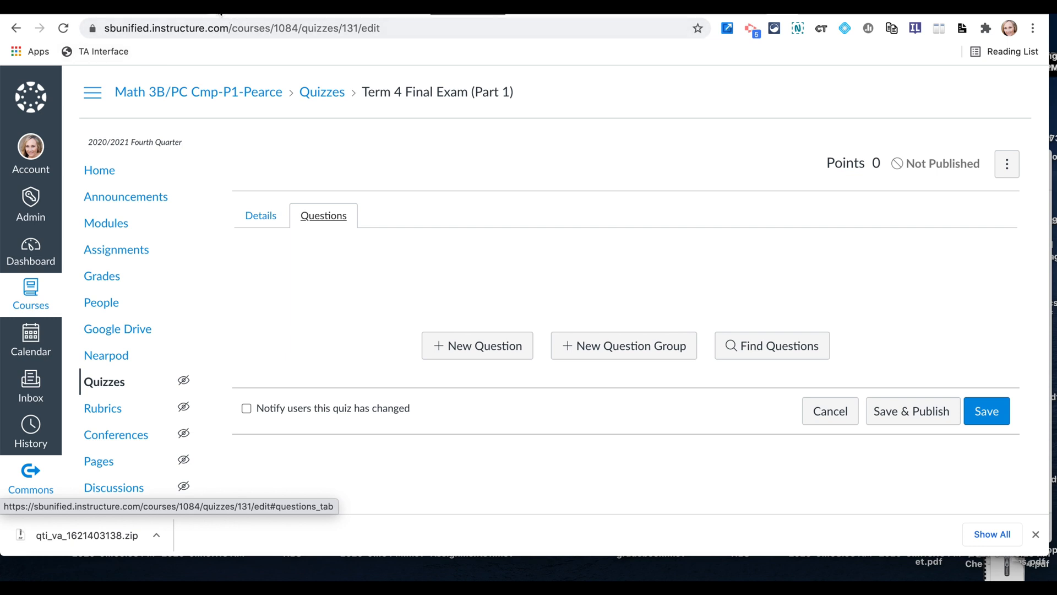
Switch to NEO and examine the selectors and question list of the Term 2 Final Exam (part 1) question bank.
{"action": "left_click", "coordinate": [221, 12]}
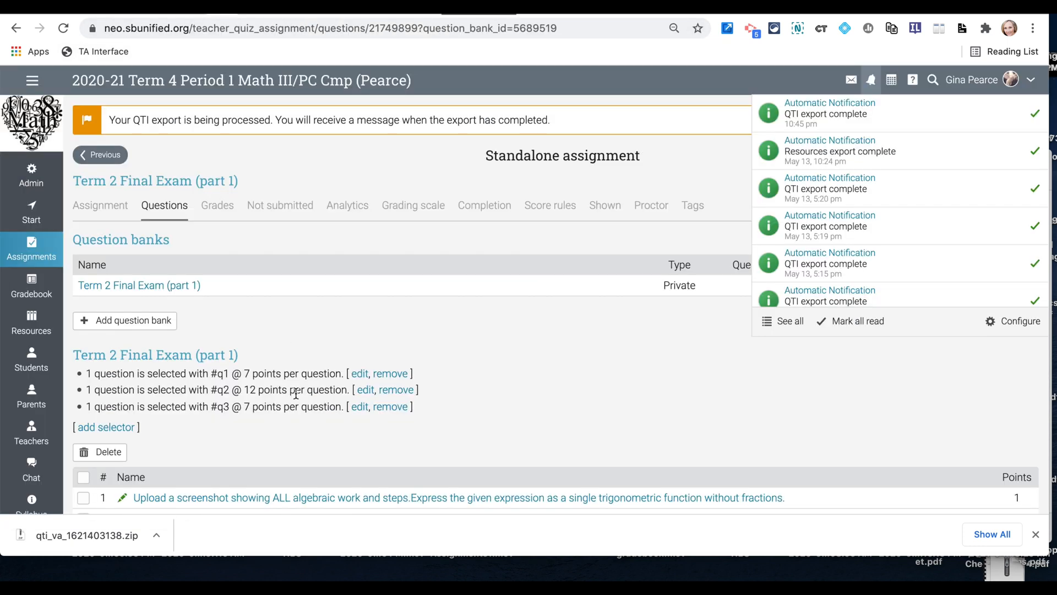
{"action": "scroll", "coordinate": [296, 394], "scroll_direction": "down", "scroll_amount": 3}
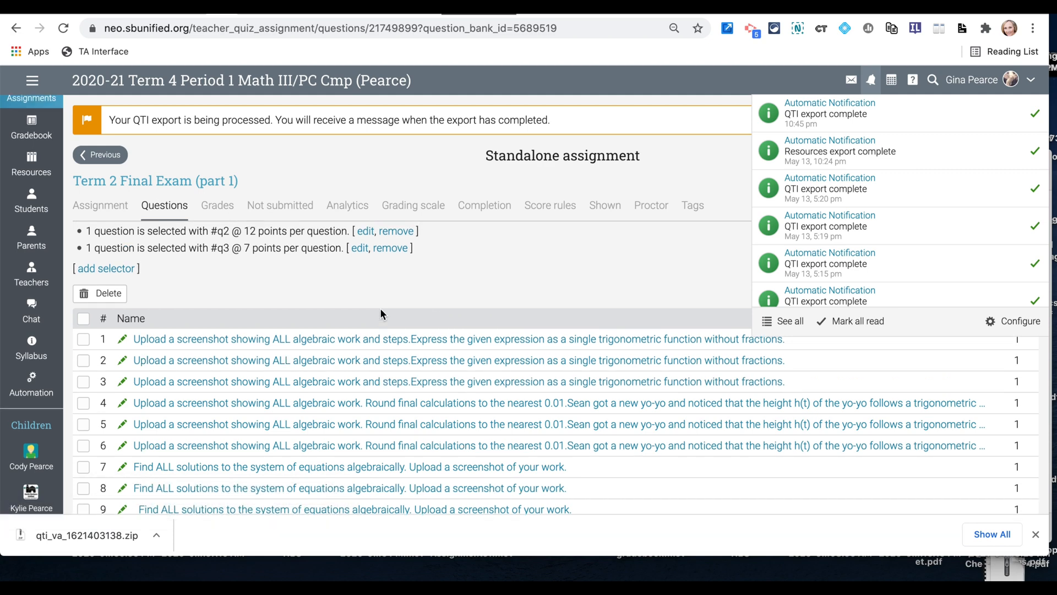
{"action": "scroll", "coordinate": [380, 308], "scroll_direction": "up", "scroll_amount": 2}
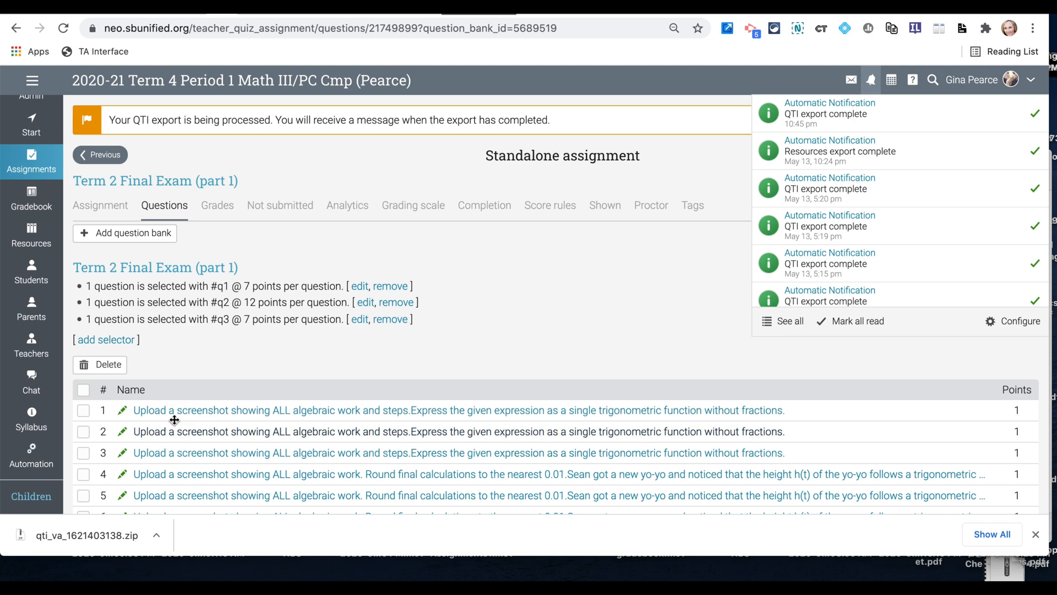
{"action": "scroll", "coordinate": [168, 422], "scroll_direction": "down", "scroll_amount": 3}
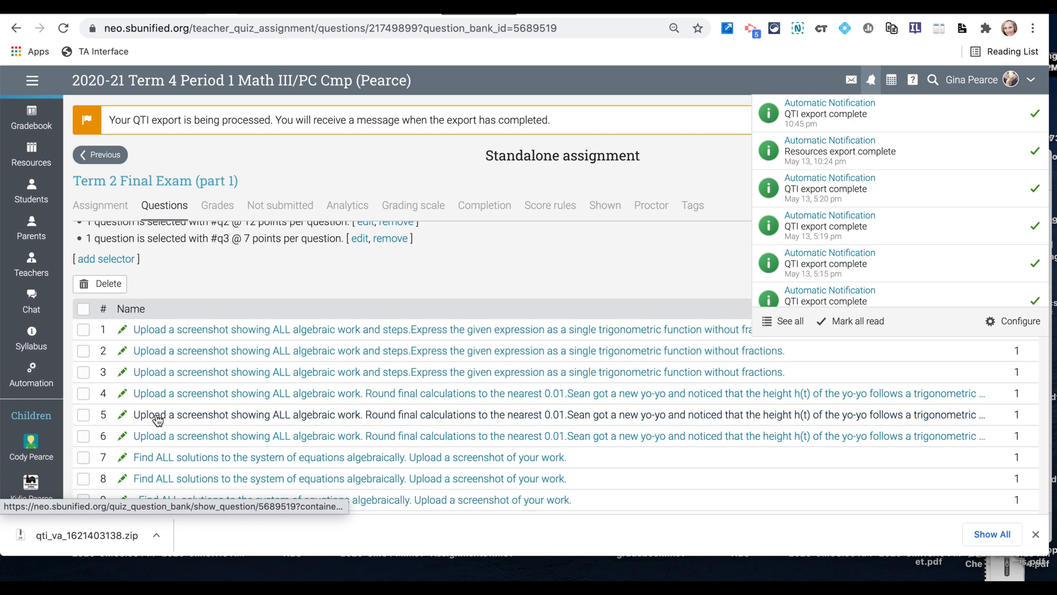
{"action": "scroll", "coordinate": [197, 301], "scroll_direction": "up", "scroll_amount": 2}
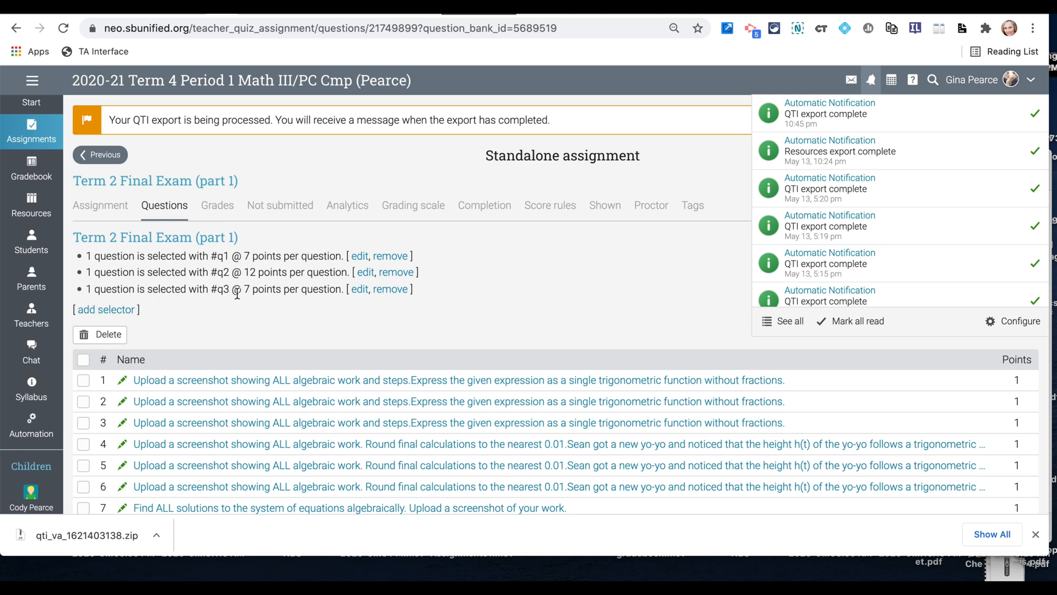
{"action": "scroll", "coordinate": [237, 292], "scroll_direction": "down", "scroll_amount": 1}
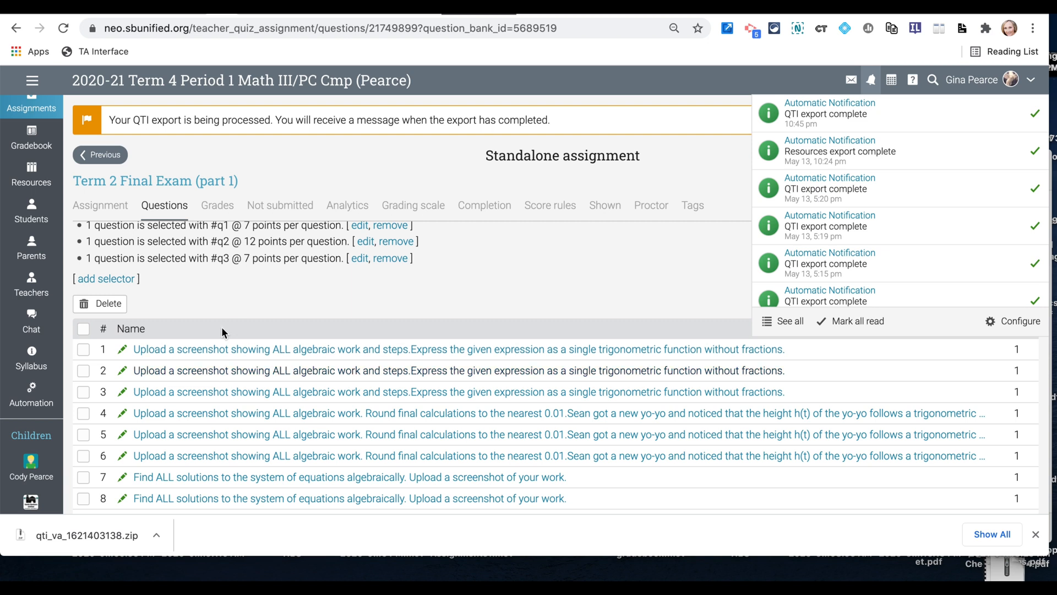
{"action": "scroll", "coordinate": [212, 425], "scroll_direction": "up", "scroll_amount": 5}
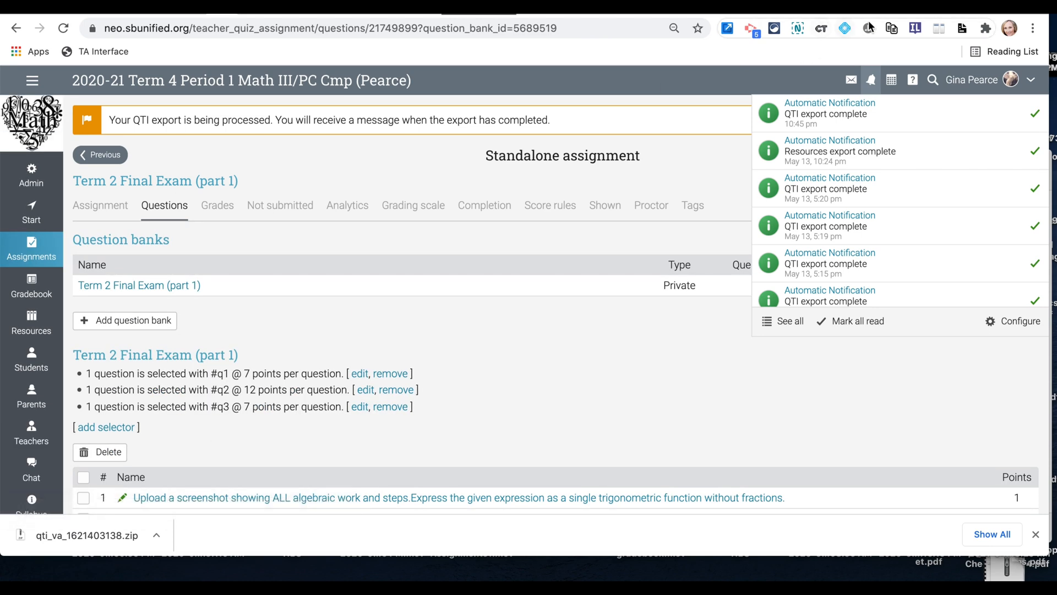
Switch back to the Canvas quiz and find the questions of the imported Term 2 Final Exam (part 1) bank.
{"action": "left_click", "coordinate": [793, 11]}
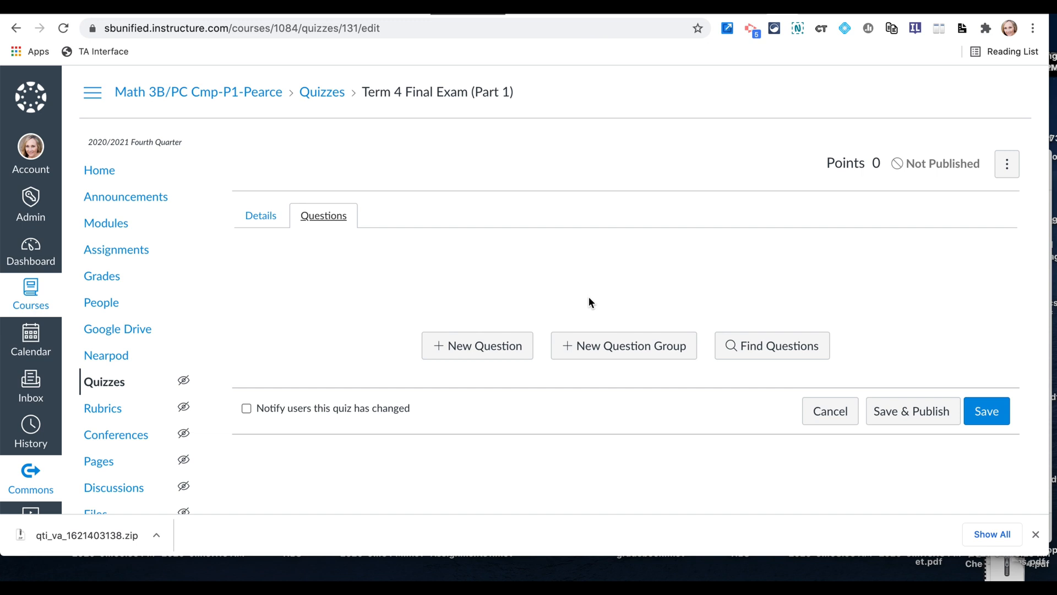
{"action": "left_click", "coordinate": [763, 352]}
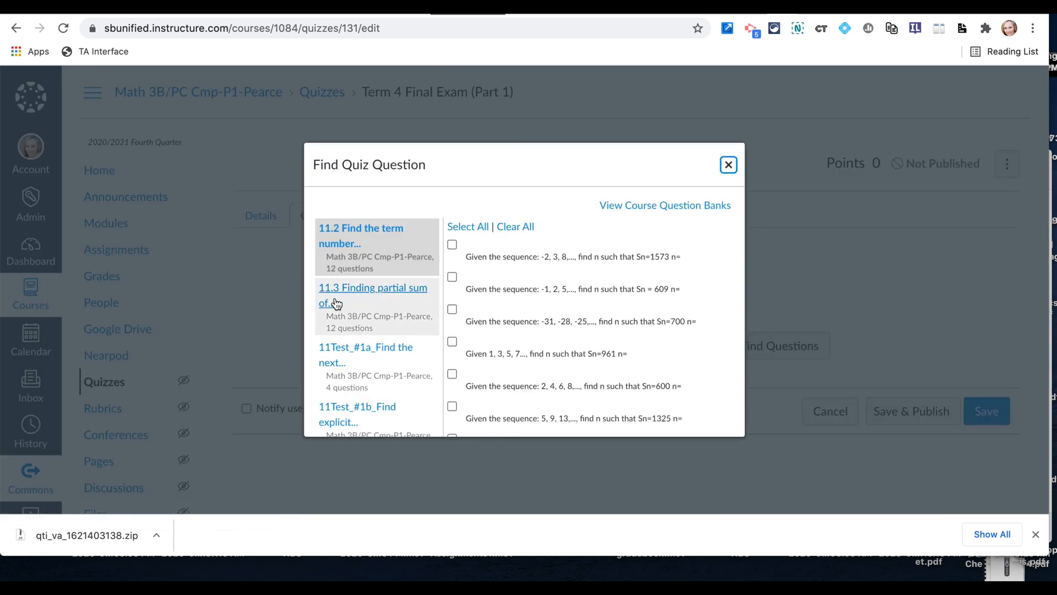
{"action": "scroll", "coordinate": [333, 305], "scroll_direction": "down", "scroll_amount": 2}
{"action": "scroll", "coordinate": [336, 303], "scroll_direction": "down", "scroll_amount": 5}
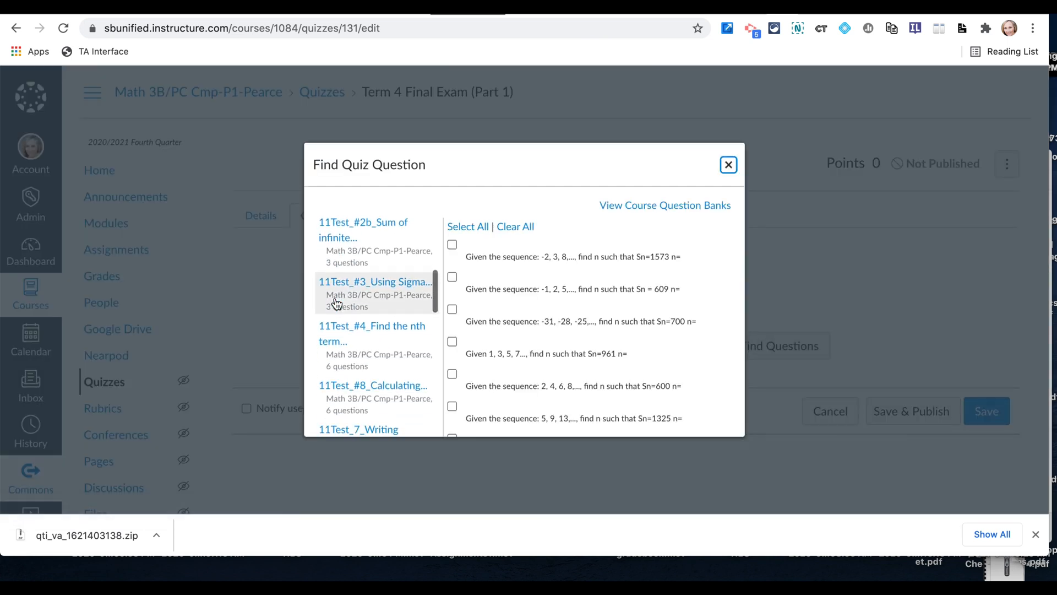
{"action": "scroll", "coordinate": [336, 303], "scroll_direction": "down", "scroll_amount": 10}
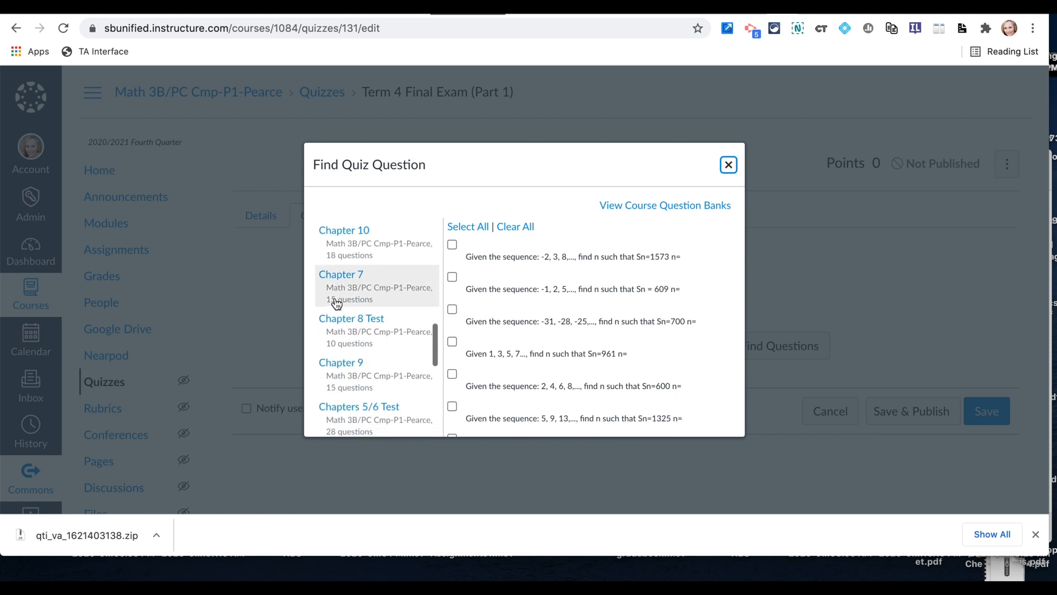
{"action": "scroll", "coordinate": [336, 303], "scroll_direction": "down", "scroll_amount": 3}
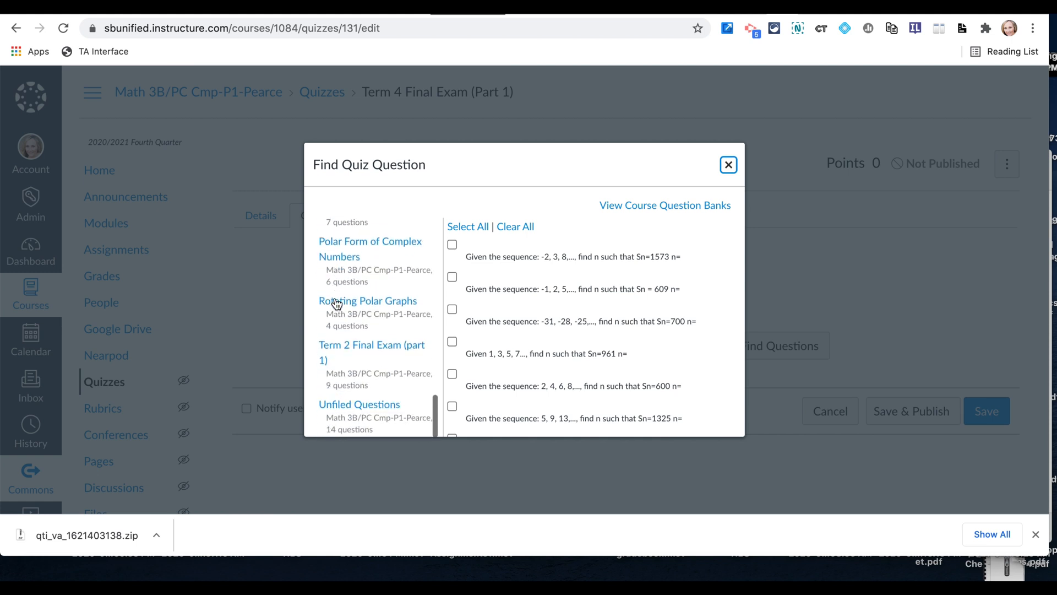
{"action": "scroll", "coordinate": [336, 303], "scroll_direction": "up", "scroll_amount": 1}
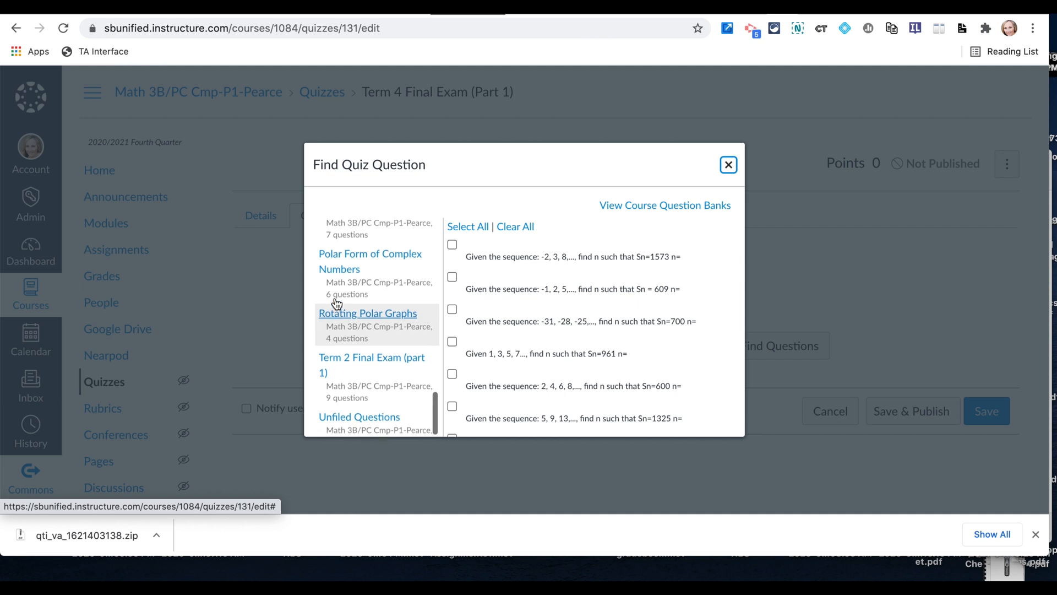
{"action": "scroll", "coordinate": [337, 305], "scroll_direction": "down", "scroll_amount": 1}
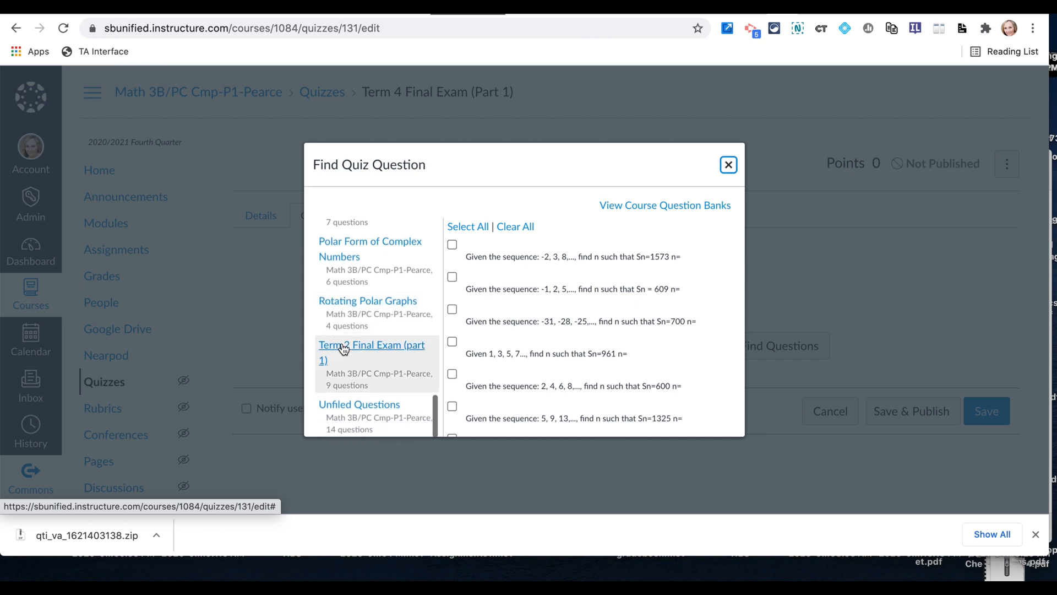
{"action": "left_click", "coordinate": [343, 350]}
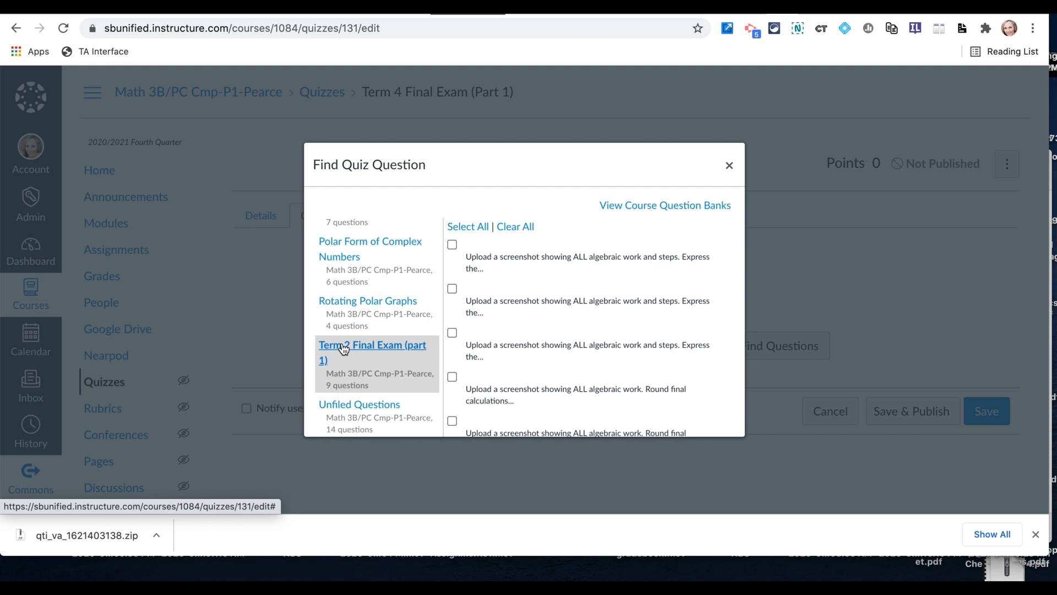
Add the first trigonometric expression, first yo-yo and first system-of-equations question from the bank to the quiz, without a question group.
{"action": "left_click", "coordinate": [451, 246]}
{"action": "scroll", "coordinate": [451, 320], "scroll_direction": "down", "scroll_amount": 2}
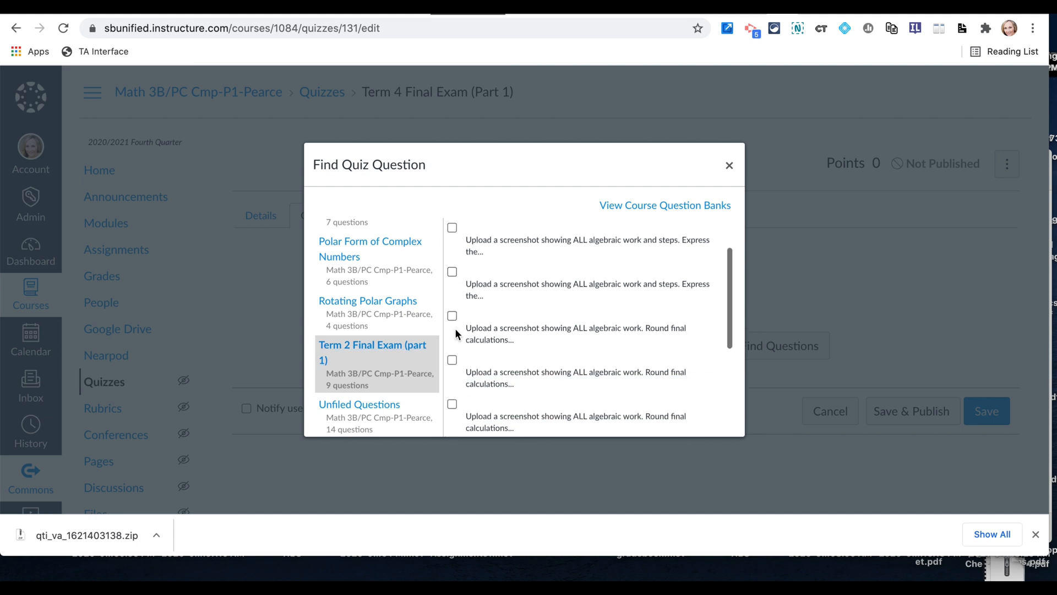
{"action": "left_click", "coordinate": [452, 317]}
{"action": "scroll", "coordinate": [452, 321], "scroll_direction": "down", "scroll_amount": 3}
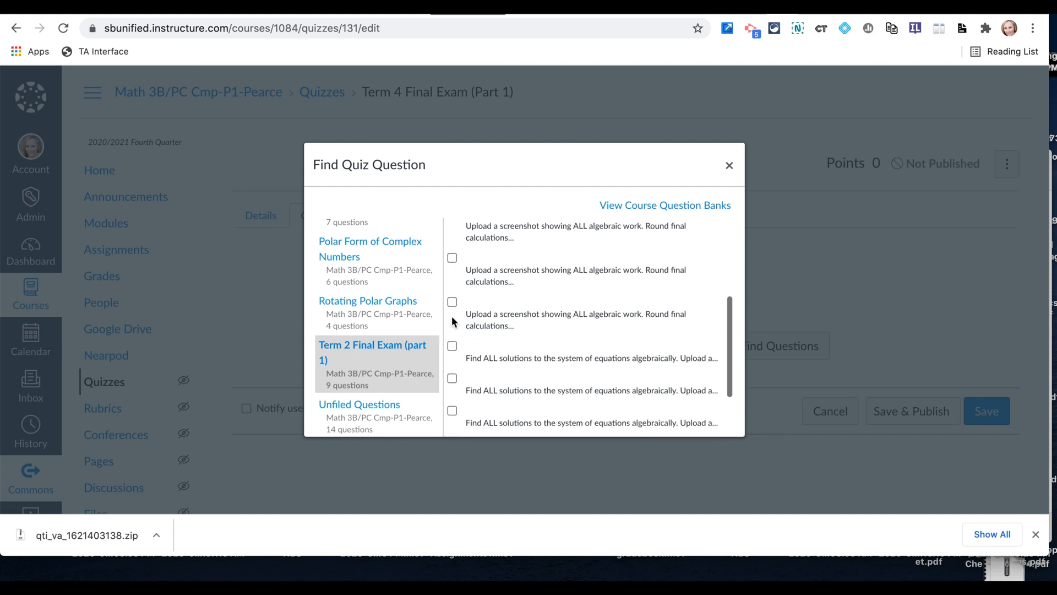
{"action": "left_click", "coordinate": [453, 347]}
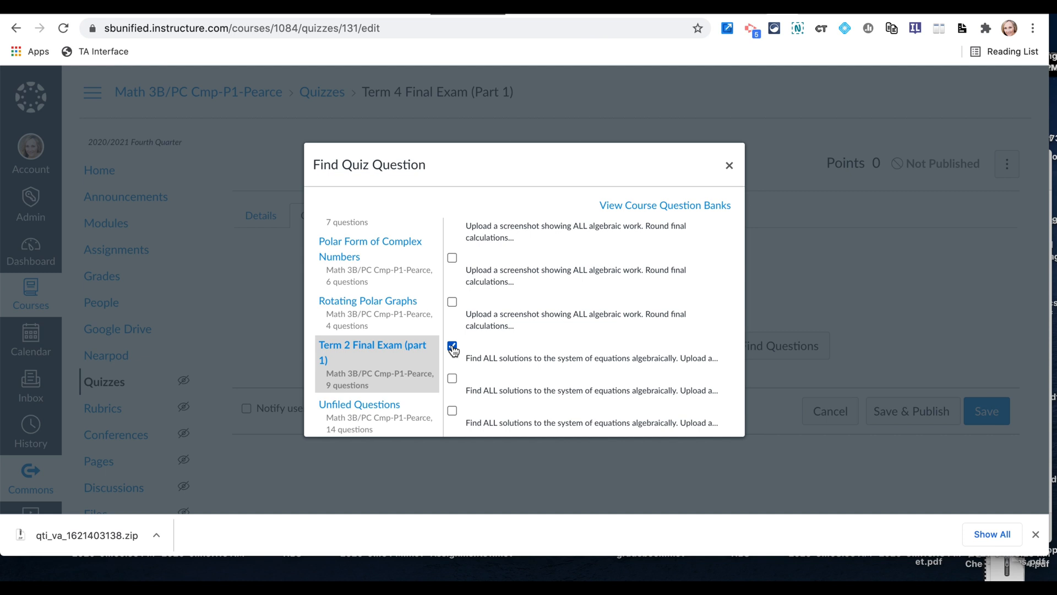
{"action": "scroll", "coordinate": [453, 348], "scroll_direction": "up", "scroll_amount": 5}
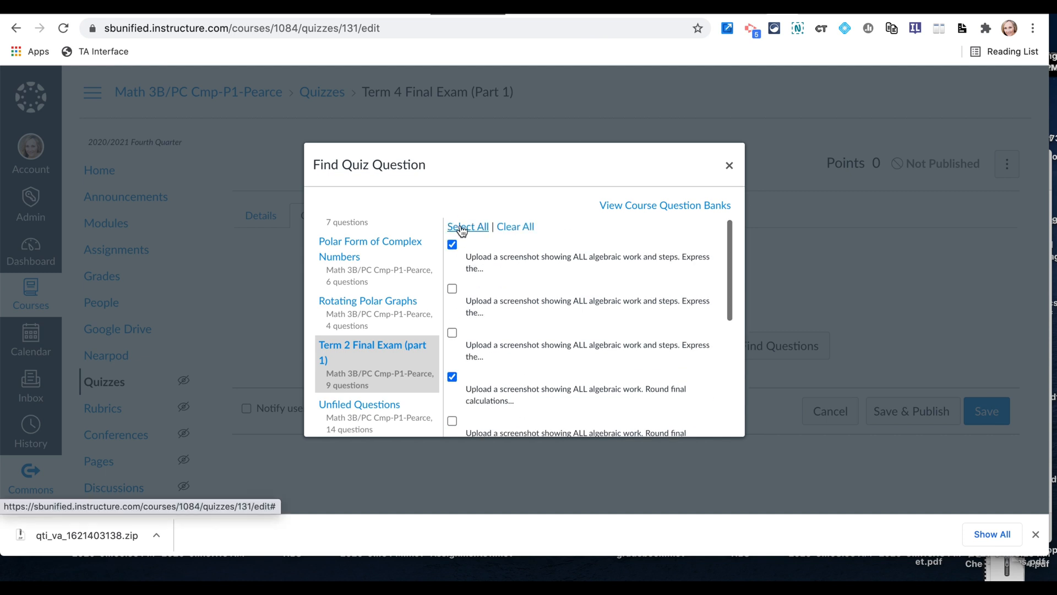
{"action": "scroll", "coordinate": [460, 330], "scroll_direction": "down", "scroll_amount": 5}
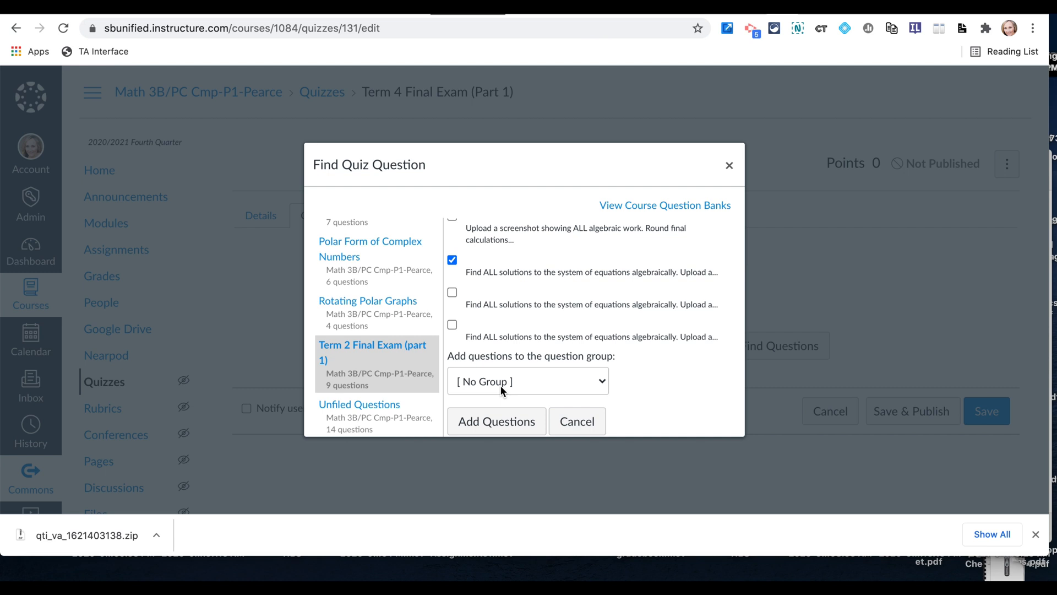
{"action": "left_click", "coordinate": [481, 421]}
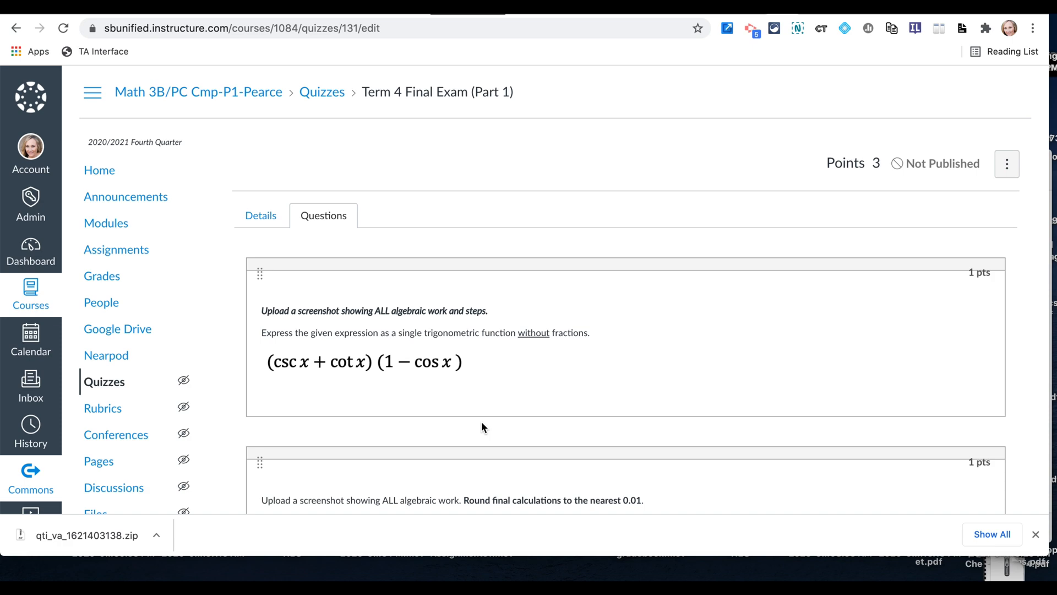
Create a question group named Group1 below the added questions, picking 1 question at 1 point per question.
{"action": "scroll", "coordinate": [481, 421], "scroll_direction": "down", "scroll_amount": 9}
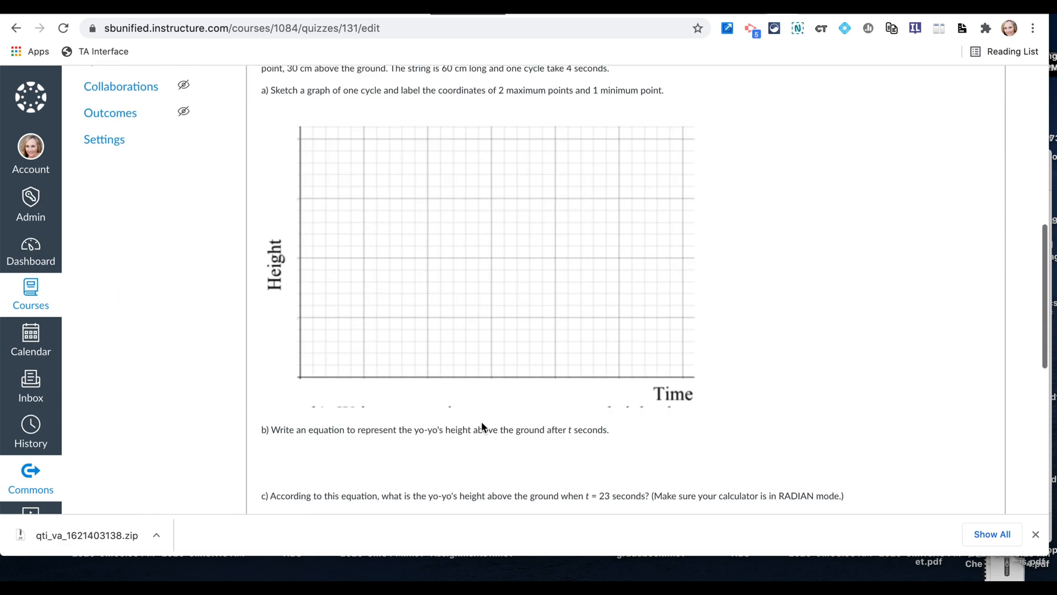
{"action": "scroll", "coordinate": [481, 421], "scroll_direction": "down", "scroll_amount": 8}
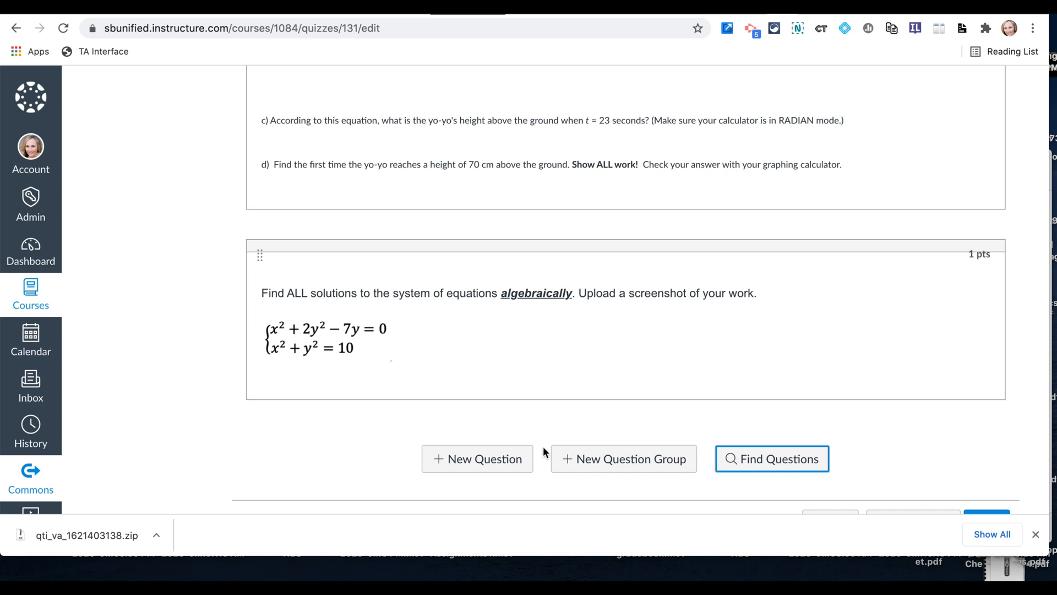
{"action": "left_click", "coordinate": [604, 459]}
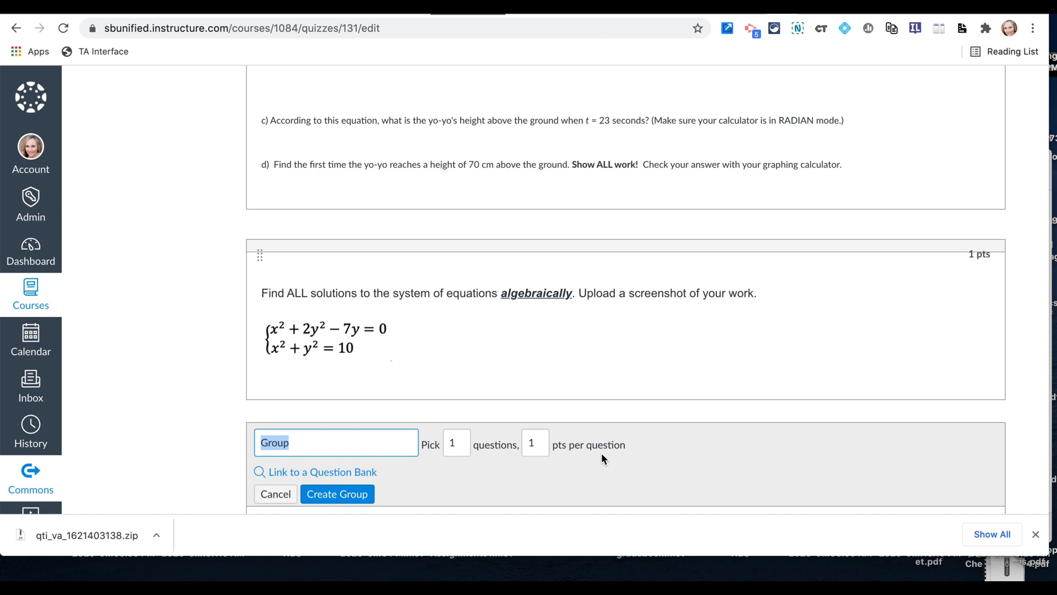
{"action": "left_click", "coordinate": [309, 449]}
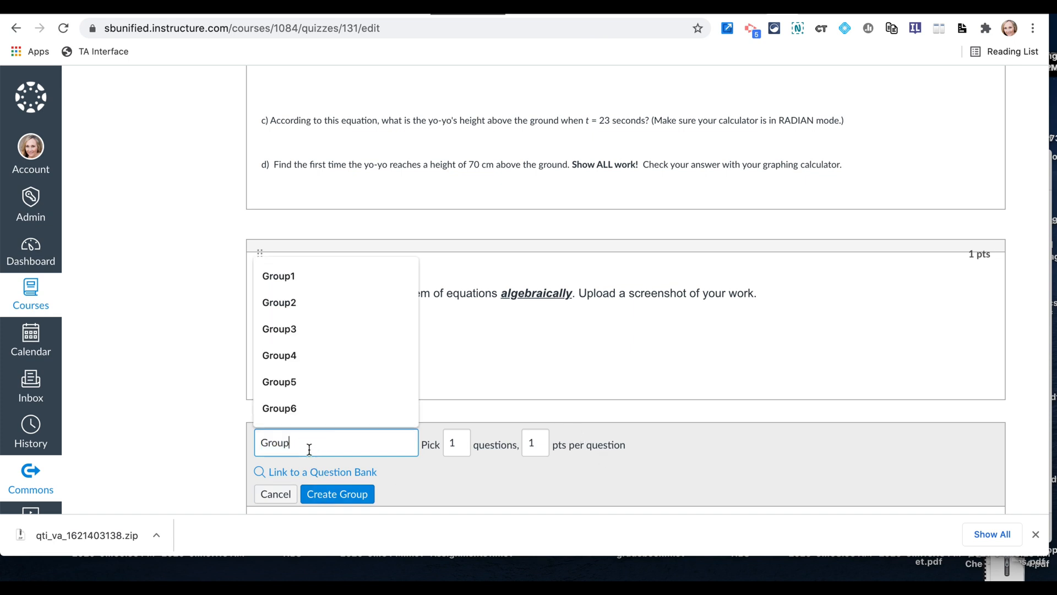
{"action": "left_click", "coordinate": [285, 279]}
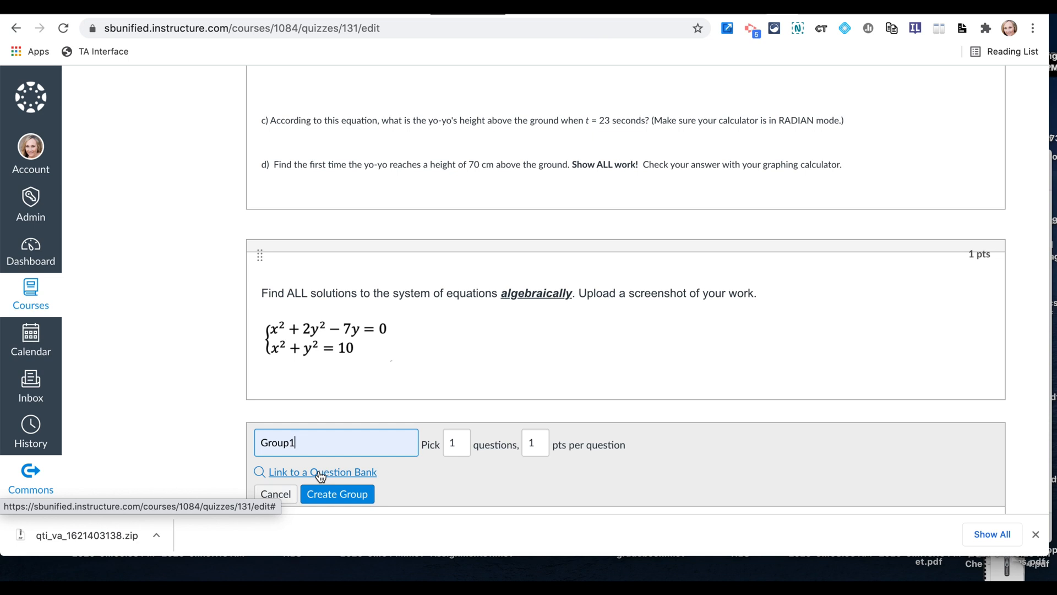
{"action": "left_click", "coordinate": [330, 492]}
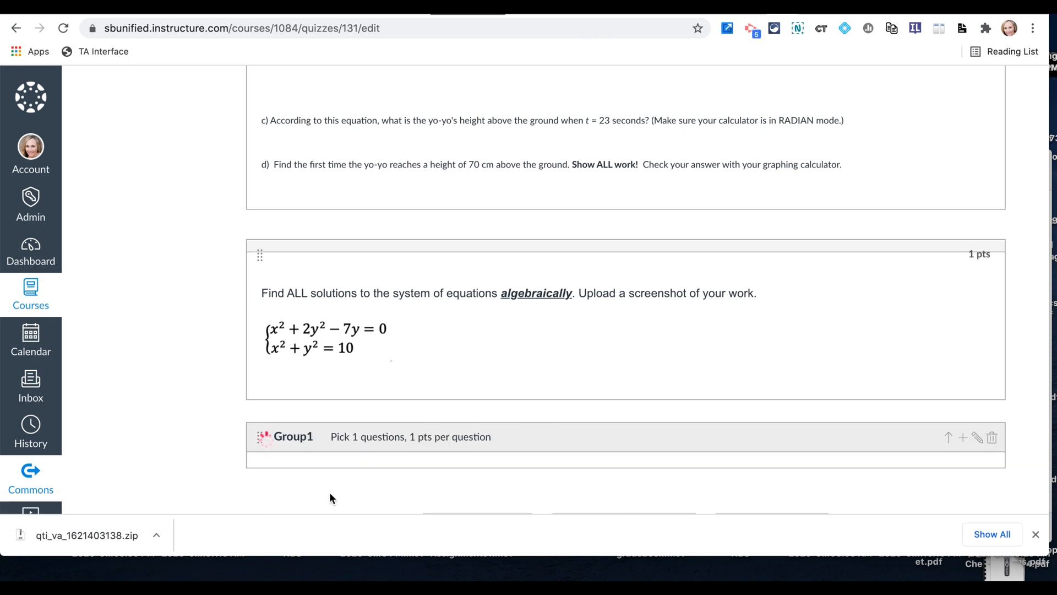
Create a question group named Group2 below Group1, picking 1 question at 1 point per question.
{"action": "scroll", "coordinate": [329, 492], "scroll_direction": "down", "scroll_amount": 2}
{"action": "scroll", "coordinate": [329, 497], "scroll_direction": "down", "scroll_amount": 1}
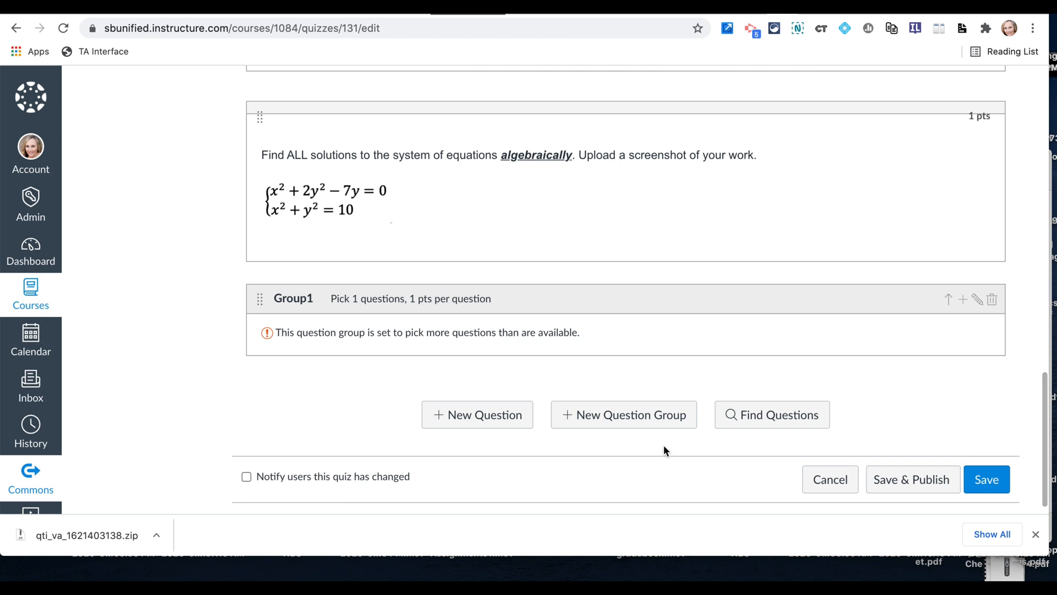
{"action": "left_click", "coordinate": [616, 420]}
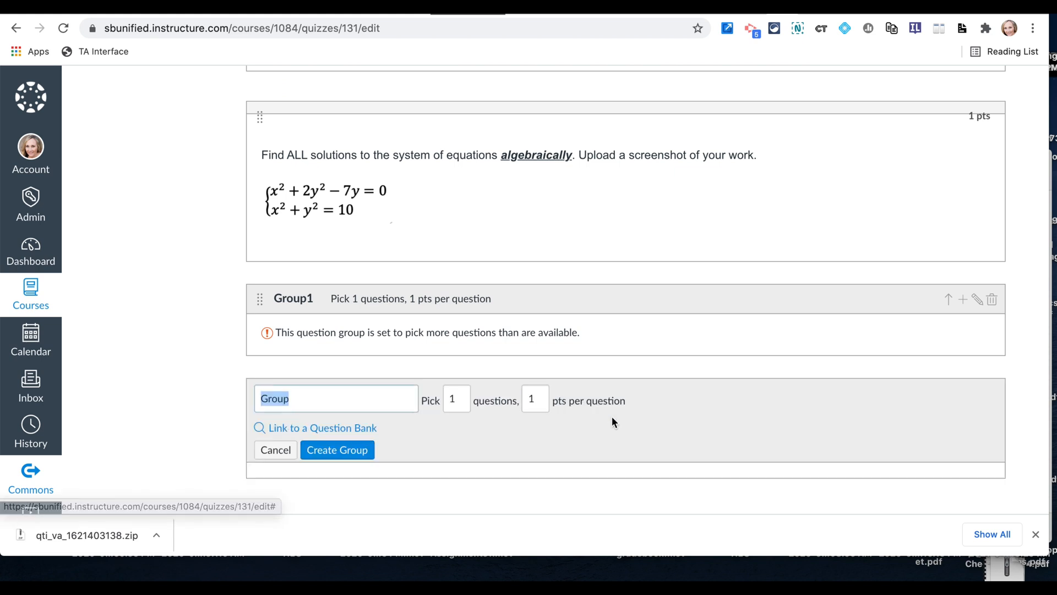
{"action": "left_click", "coordinate": [313, 402]}
{"action": "left_click", "coordinate": [290, 262]}
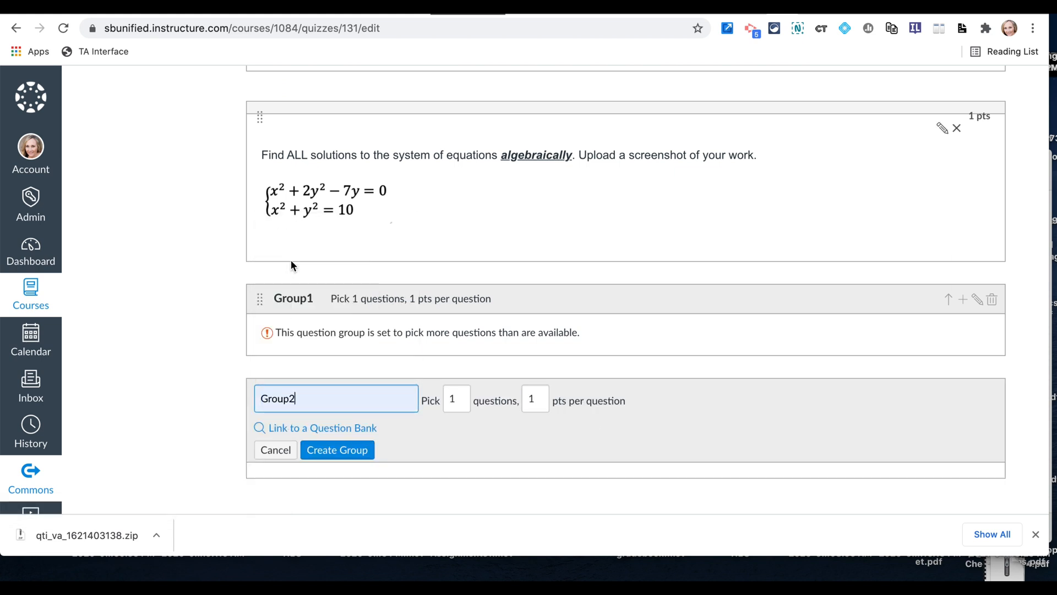
{"action": "left_click", "coordinate": [332, 451]}
Create a question group named Group3 below Group2, picking 1 question at 1 point per question.
{"action": "scroll", "coordinate": [474, 478], "scroll_direction": "down", "scroll_amount": 1}
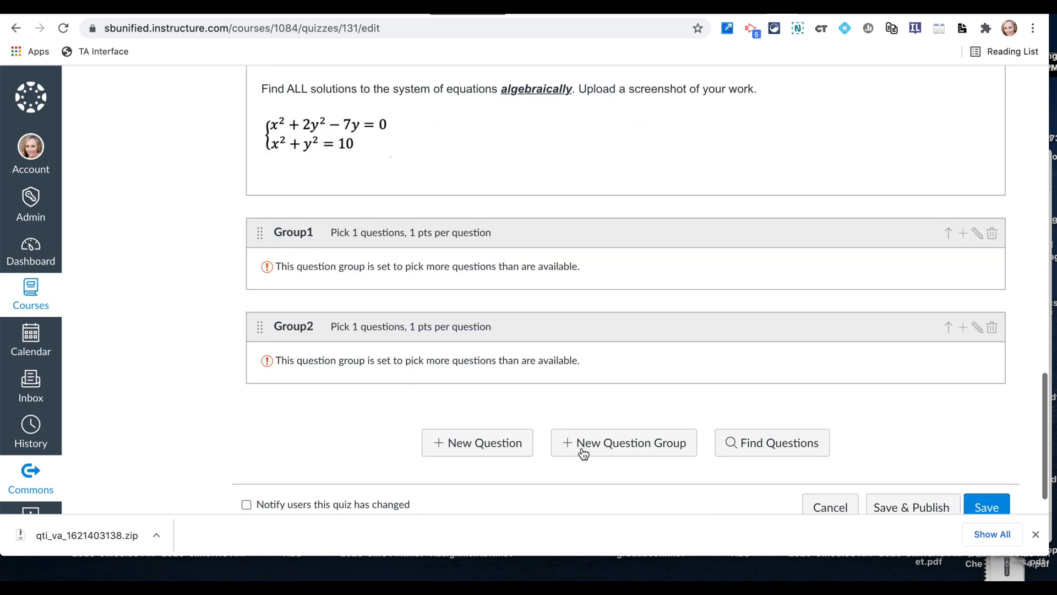
{"action": "left_click", "coordinate": [585, 448]}
{"action": "left_click", "coordinate": [293, 420]}
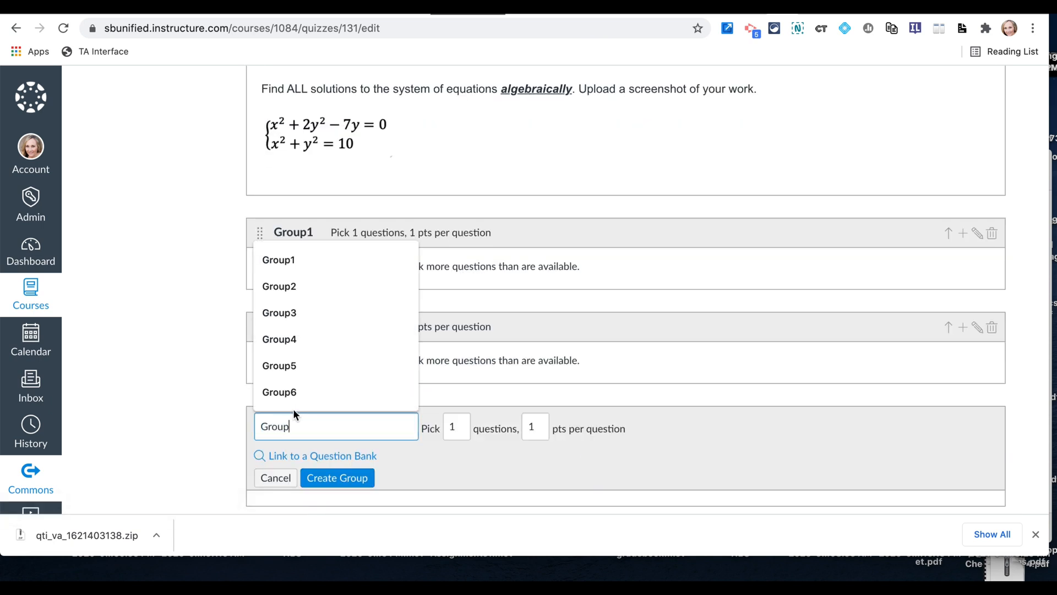
{"action": "left_click", "coordinate": [292, 309]}
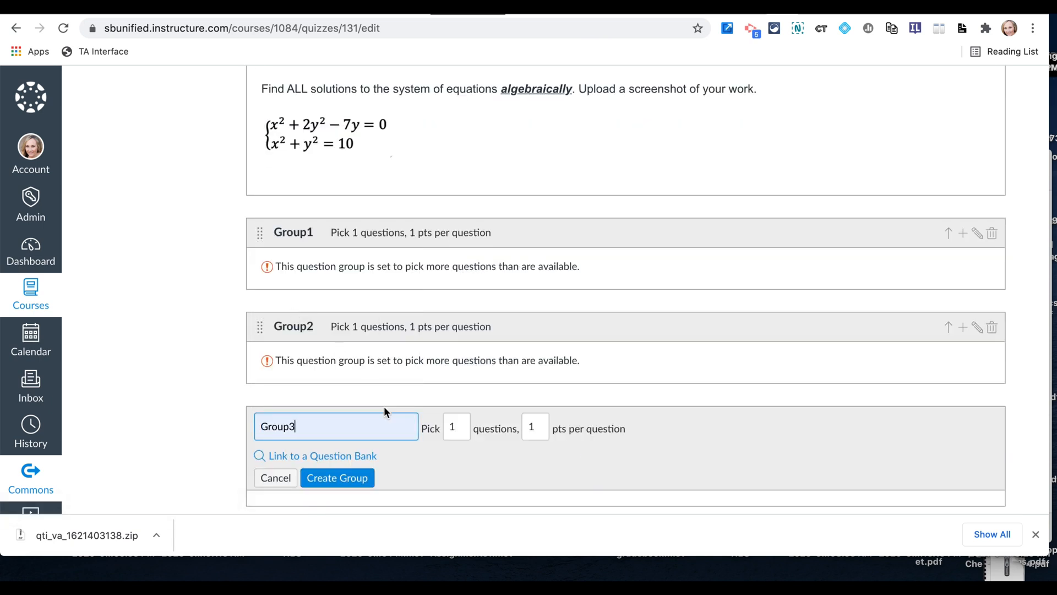
{"action": "left_click", "coordinate": [340, 485]}
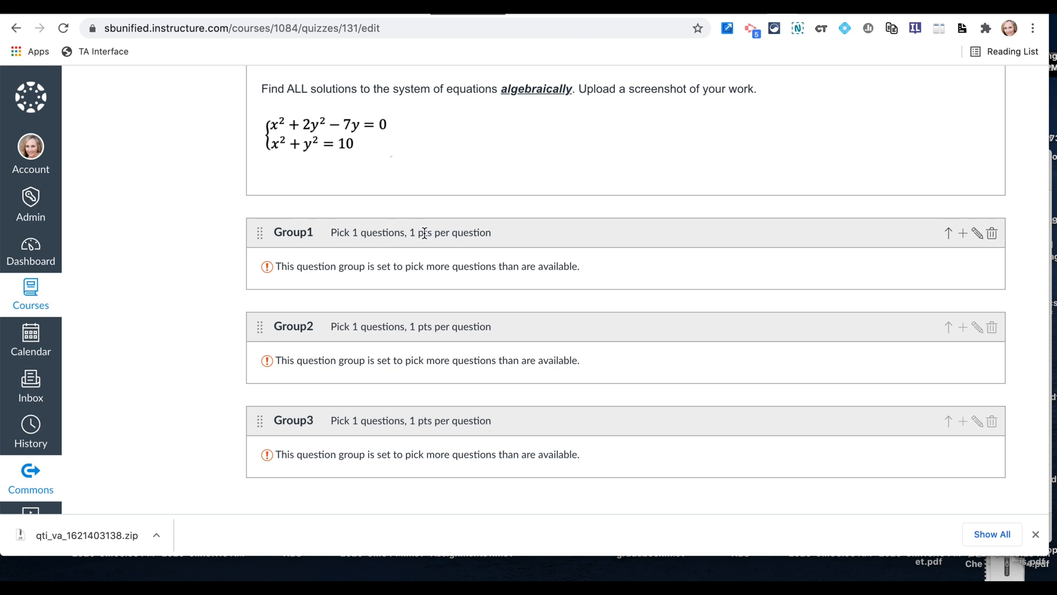
Set Group1 to 10 points per question and update the group.
{"action": "left_click", "coordinate": [978, 233]}
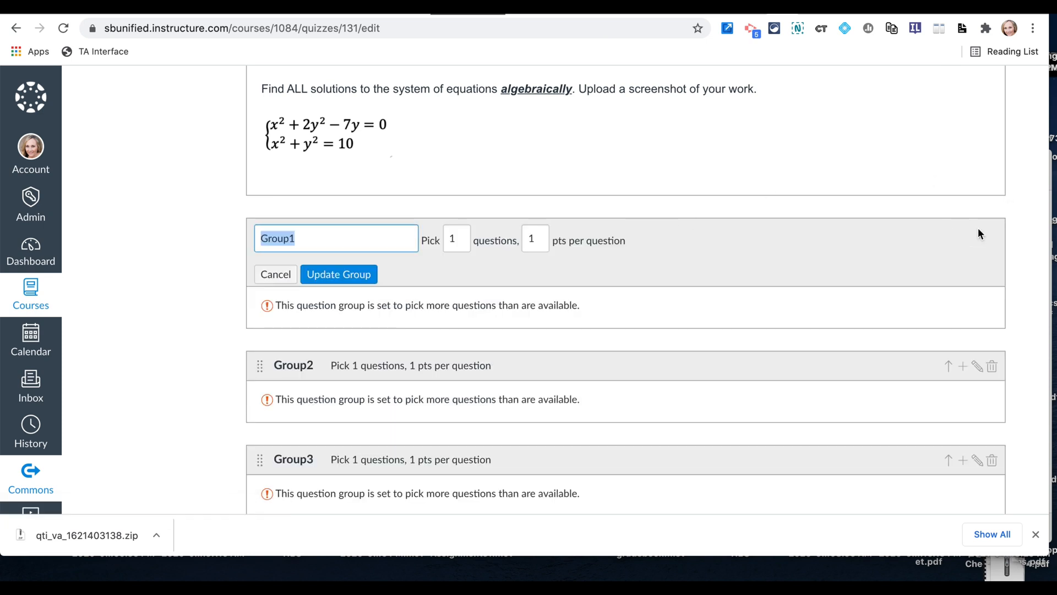
{"action": "left_click", "coordinate": [536, 238]}
{"action": "left_click", "coordinate": [543, 270]}
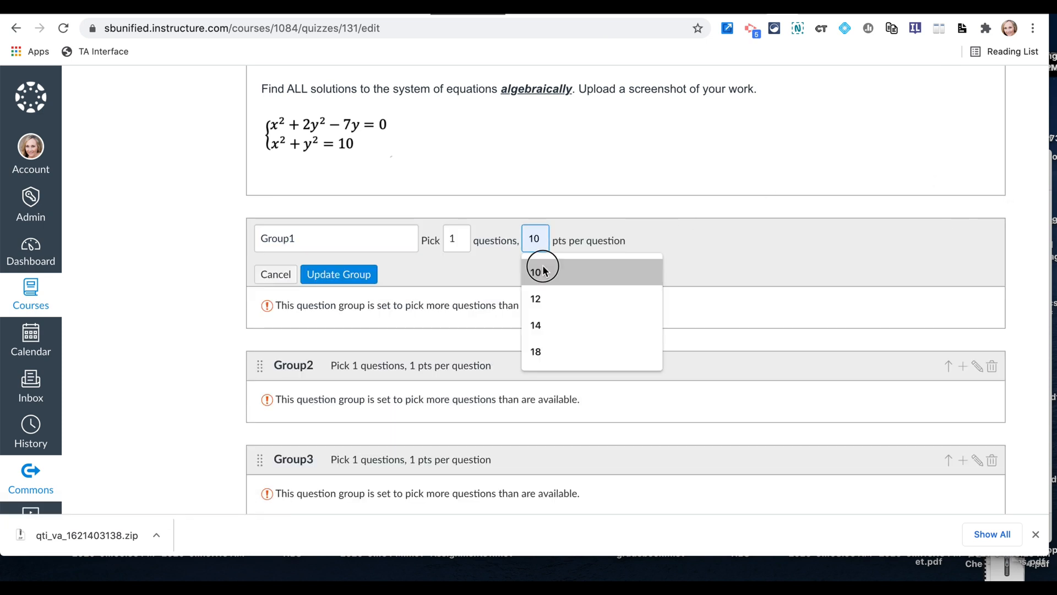
{"action": "left_click", "coordinate": [364, 275]}
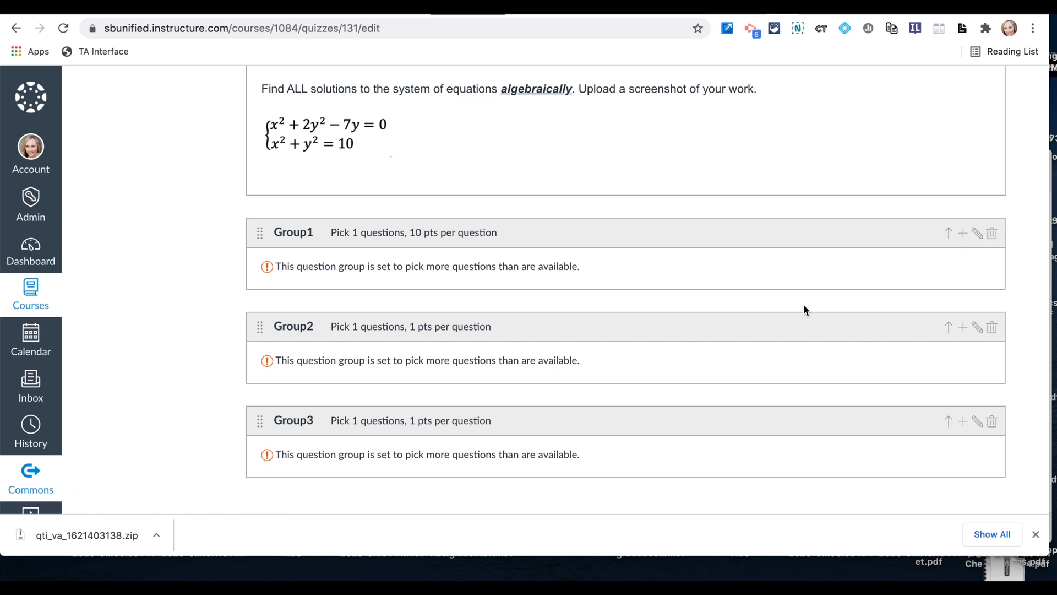
Find the Rotating Polar Graphs bank and add all of its questions to the question group Group1.
{"action": "scroll", "coordinate": [797, 307], "scroll_direction": "down", "scroll_amount": 3}
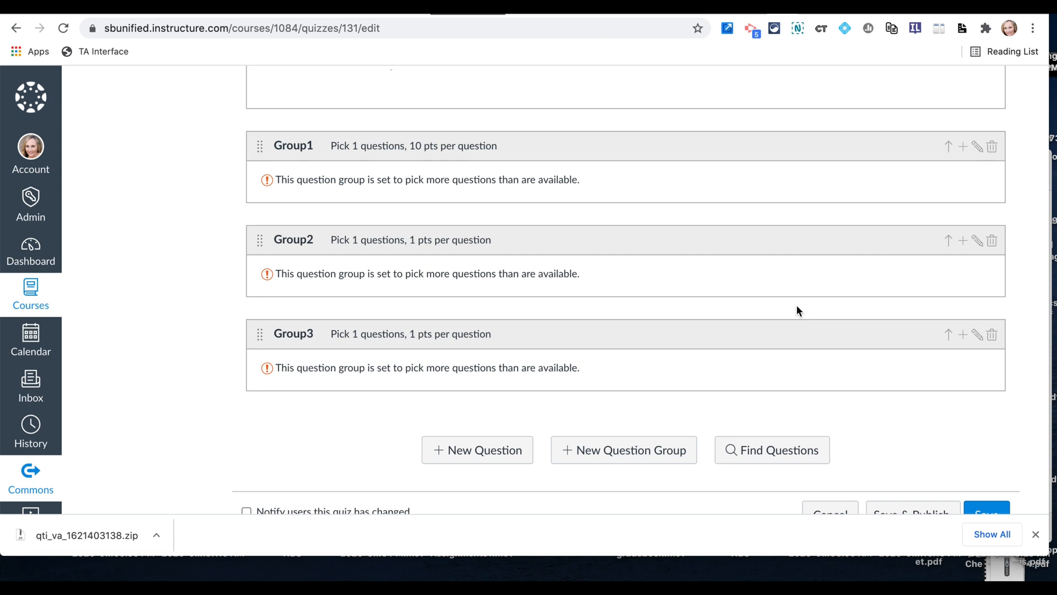
{"action": "left_click", "coordinate": [765, 448]}
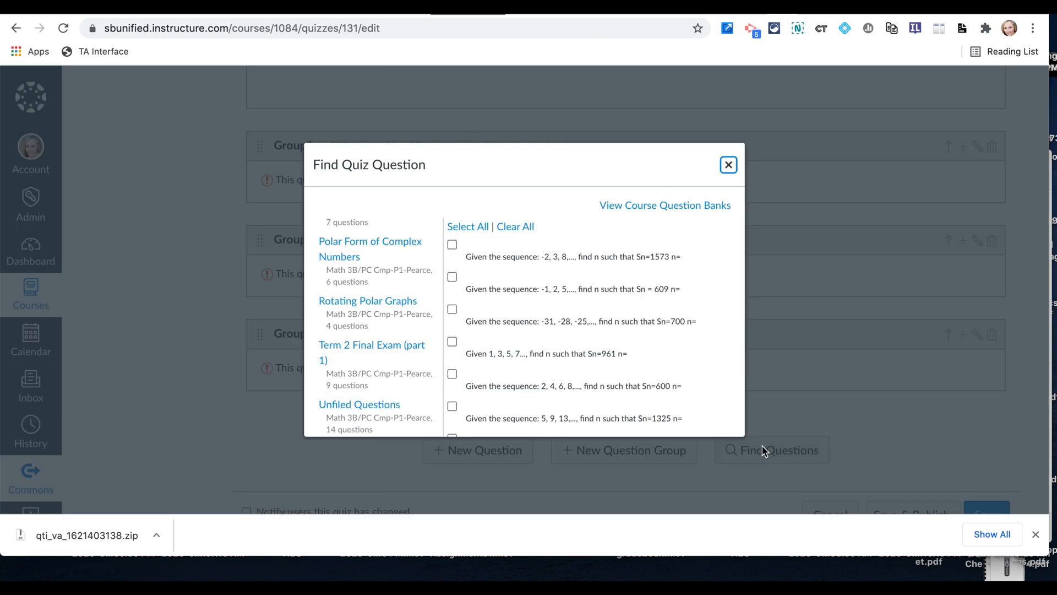
{"action": "left_click", "coordinate": [391, 315]}
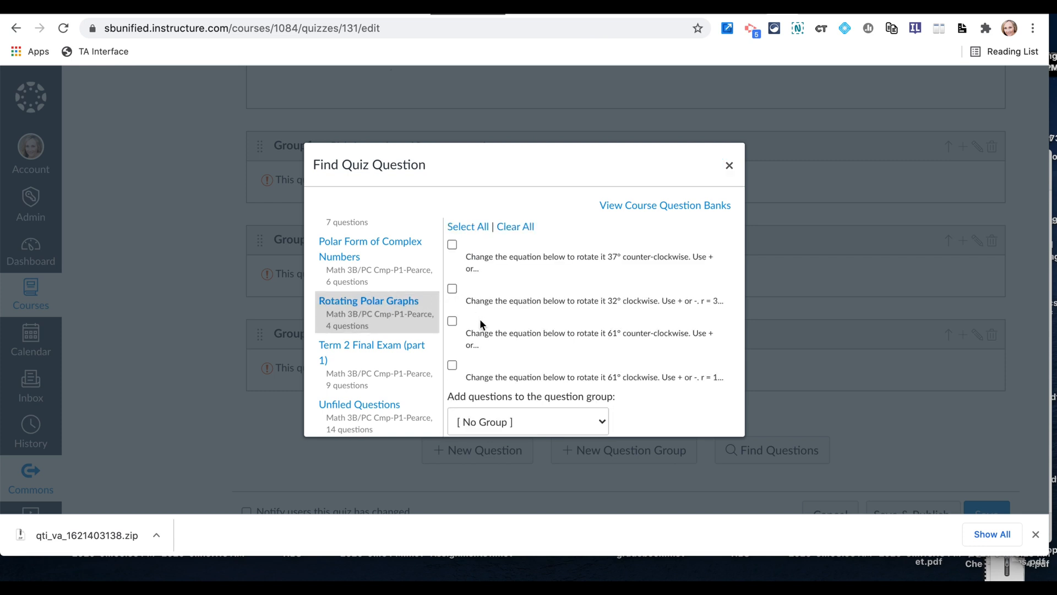
{"action": "scroll", "coordinate": [481, 319], "scroll_direction": "down", "scroll_amount": 1}
{"action": "scroll", "coordinate": [480, 320], "scroll_direction": "up", "scroll_amount": 1}
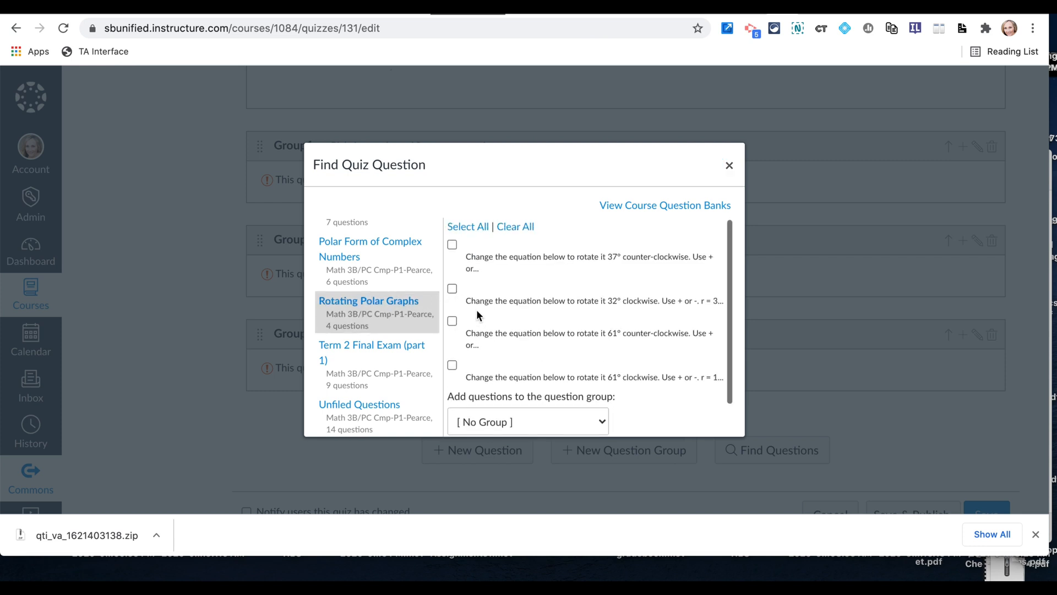
{"action": "left_click", "coordinate": [467, 252]}
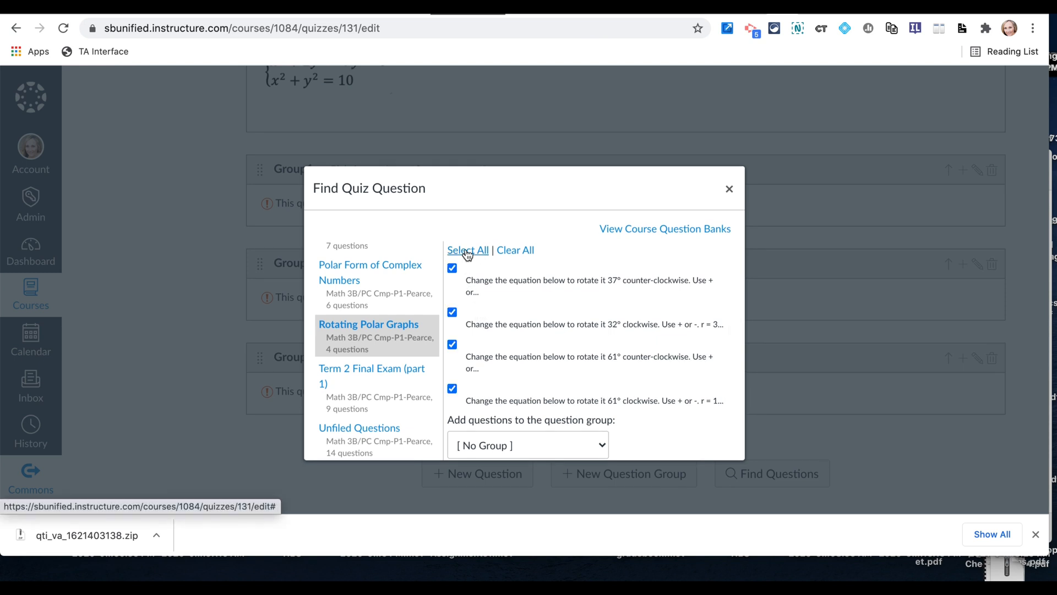
{"action": "left_click", "coordinate": [533, 445]}
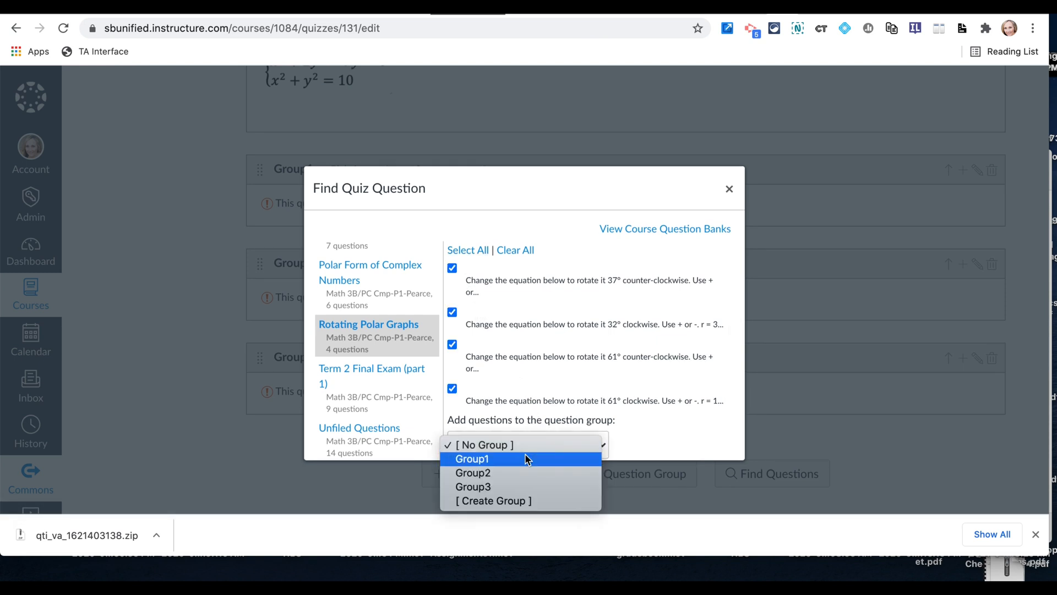
{"action": "left_click", "coordinate": [526, 459]}
{"action": "scroll", "coordinate": [536, 418], "scroll_direction": "down", "scroll_amount": 1}
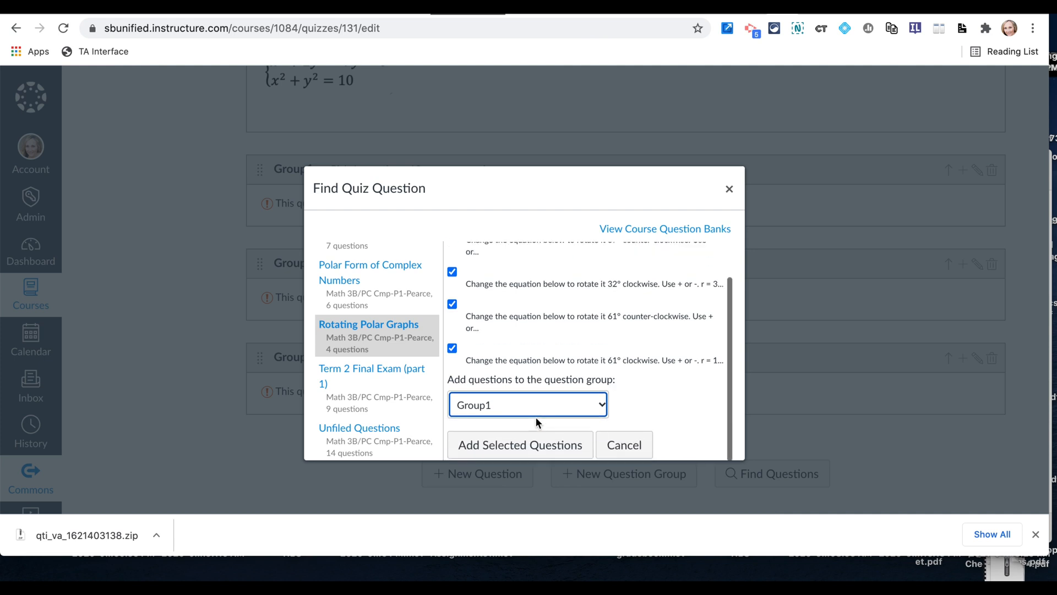
{"action": "left_click", "coordinate": [529, 442]}
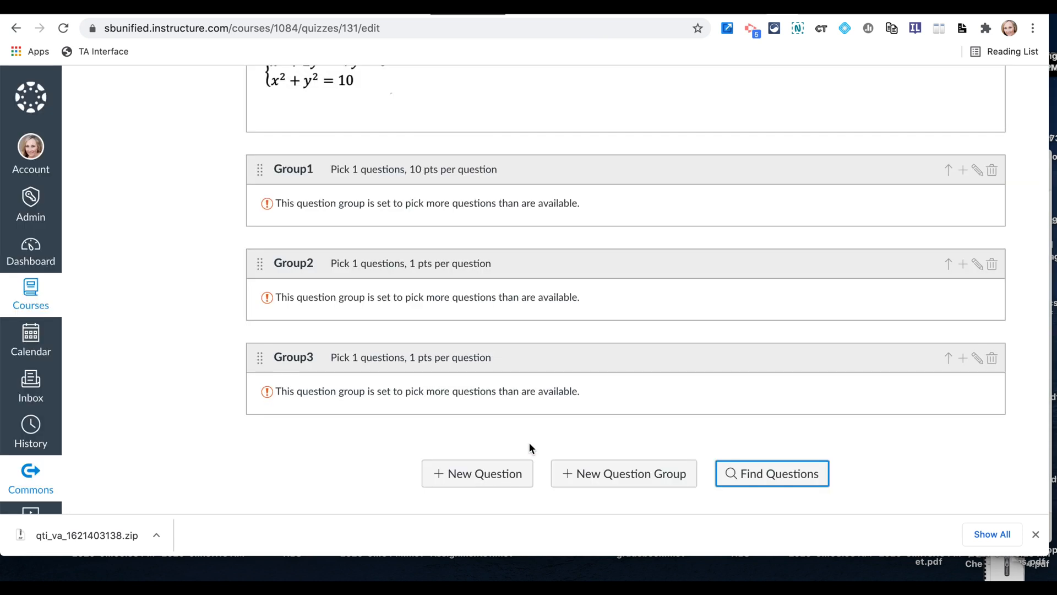
Examine the polar graph rotation questions added under Group1 and the group's pick and points settings.
{"action": "scroll", "coordinate": [530, 448], "scroll_direction": "down", "scroll_amount": 6}
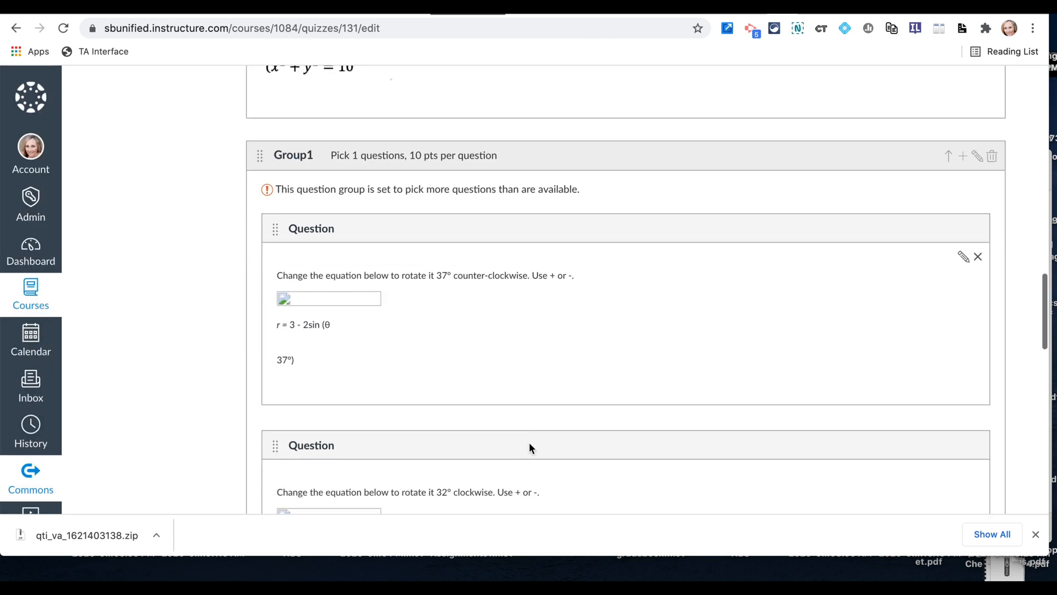
{"action": "scroll", "coordinate": [530, 447], "scroll_direction": "down", "scroll_amount": 7}
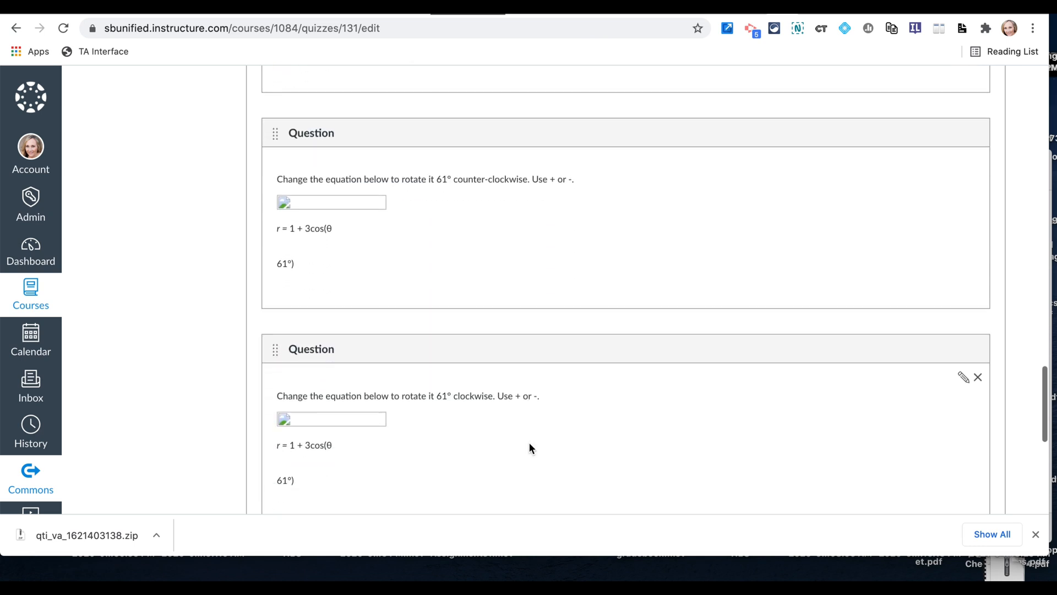
{"action": "scroll", "coordinate": [529, 448], "scroll_direction": "up", "scroll_amount": 6}
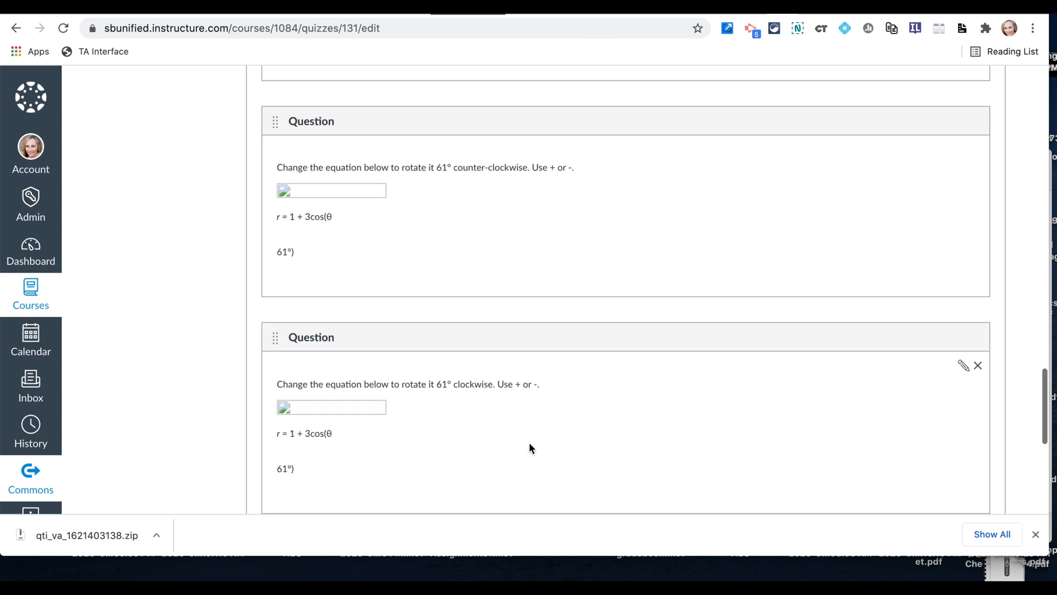
{"action": "scroll", "coordinate": [529, 448], "scroll_direction": "up", "scroll_amount": 6}
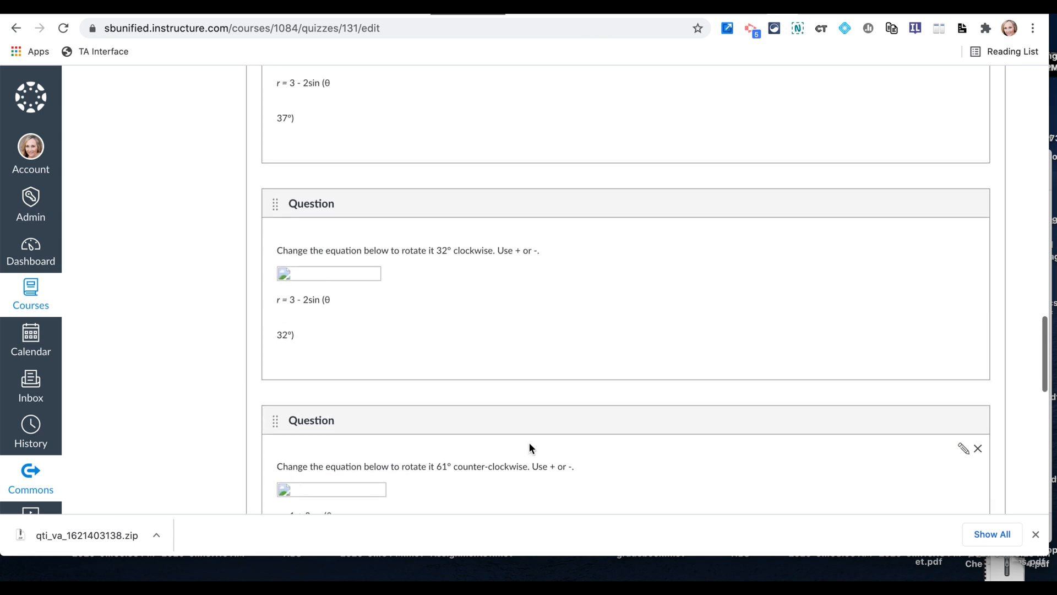
{"action": "scroll", "coordinate": [530, 445], "scroll_direction": "up", "scroll_amount": 1}
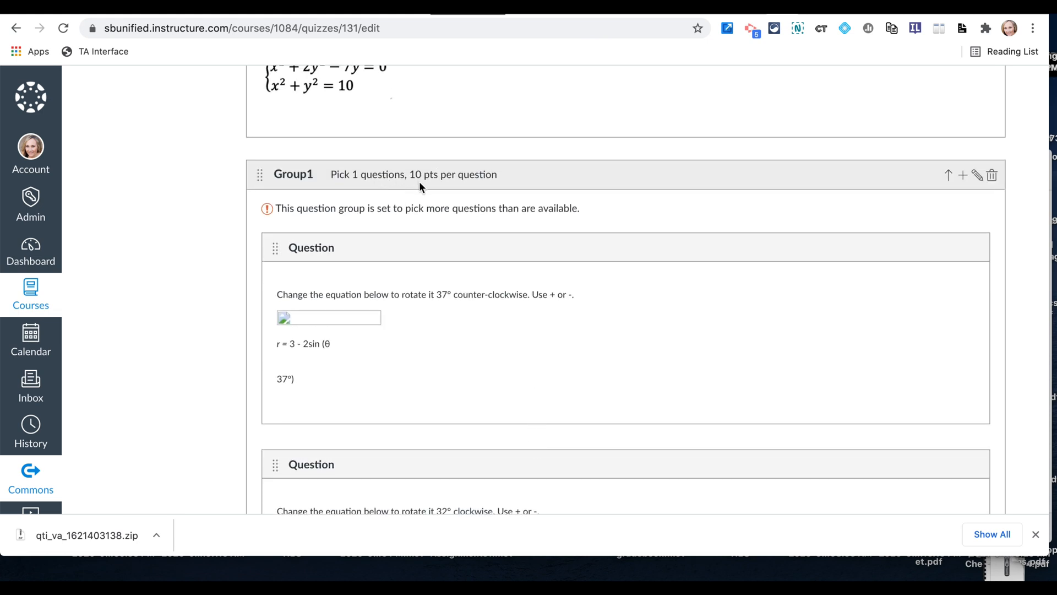
{"action": "scroll", "coordinate": [408, 333], "scroll_direction": "down", "scroll_amount": 10}
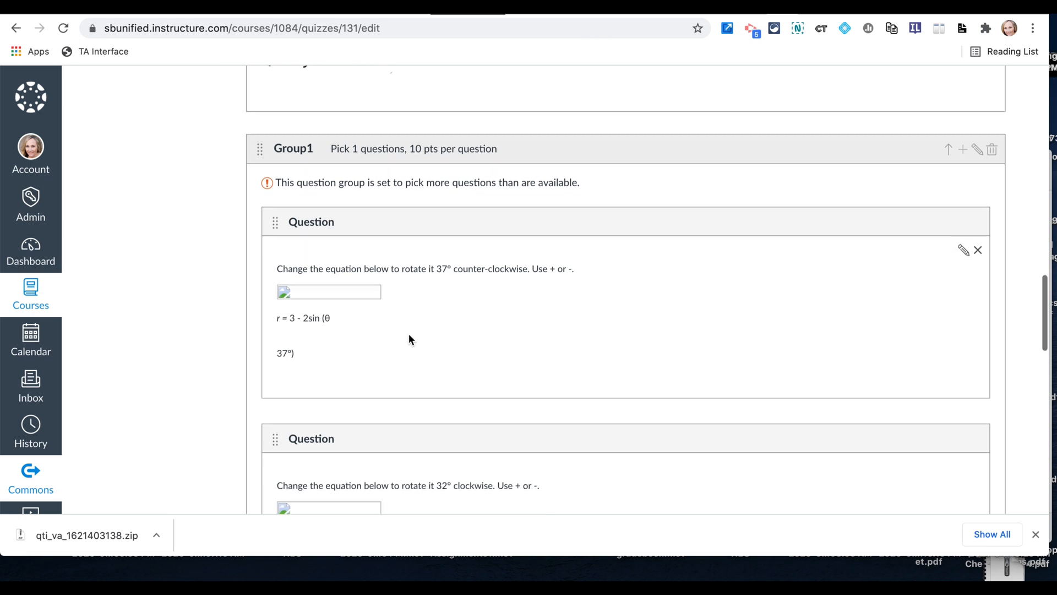
{"action": "scroll", "coordinate": [409, 339], "scroll_direction": "down", "scroll_amount": 2}
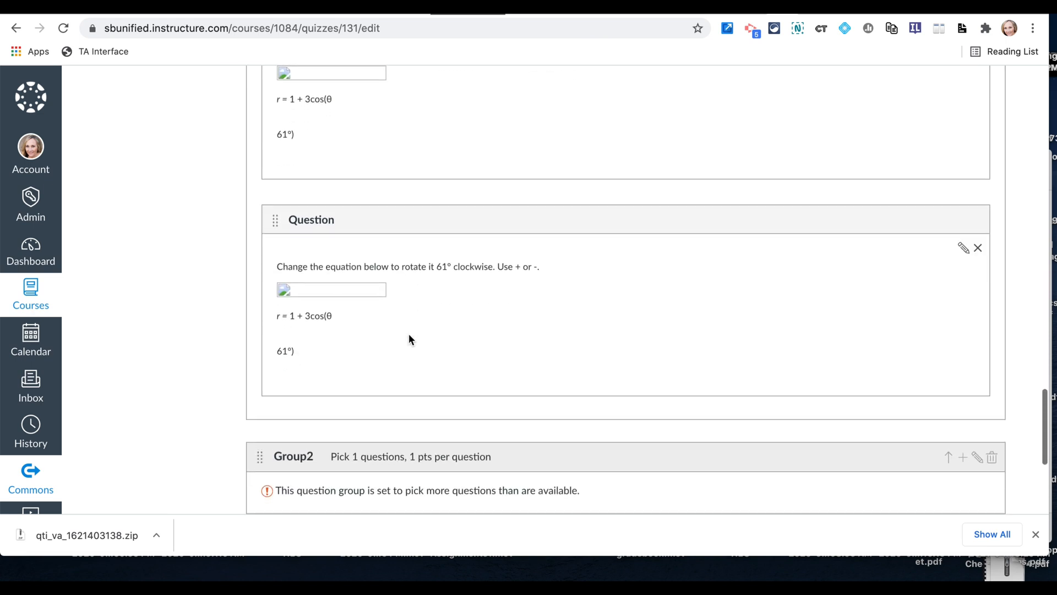
{"action": "scroll", "coordinate": [409, 340], "scroll_direction": "up", "scroll_amount": 2}
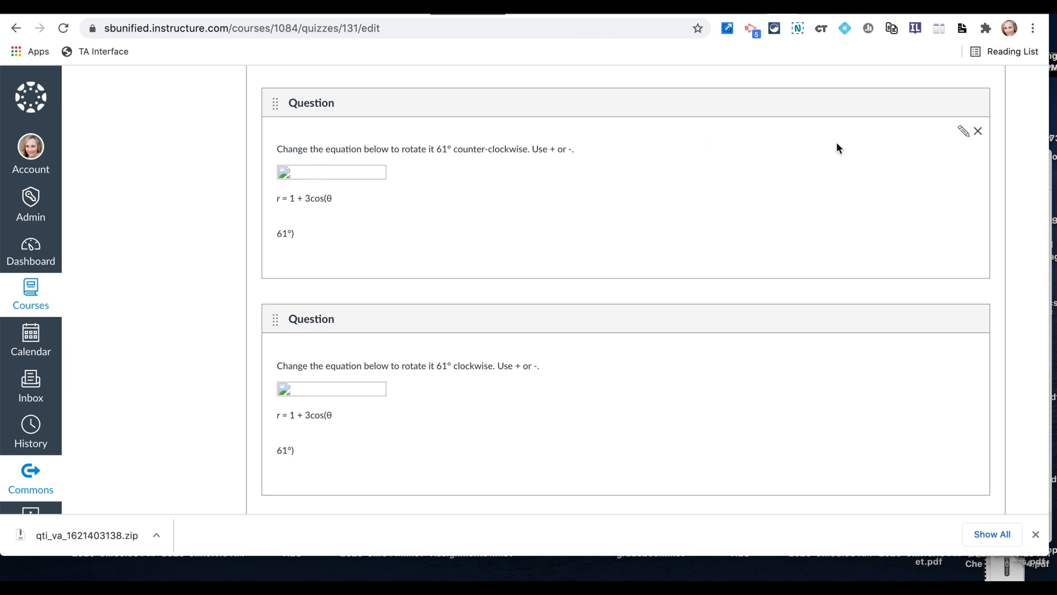
Open the 61° counter-clockwise rotation question in Group1 for editing and view the text editor's additional tools.
{"action": "left_click", "coordinate": [962, 134]}
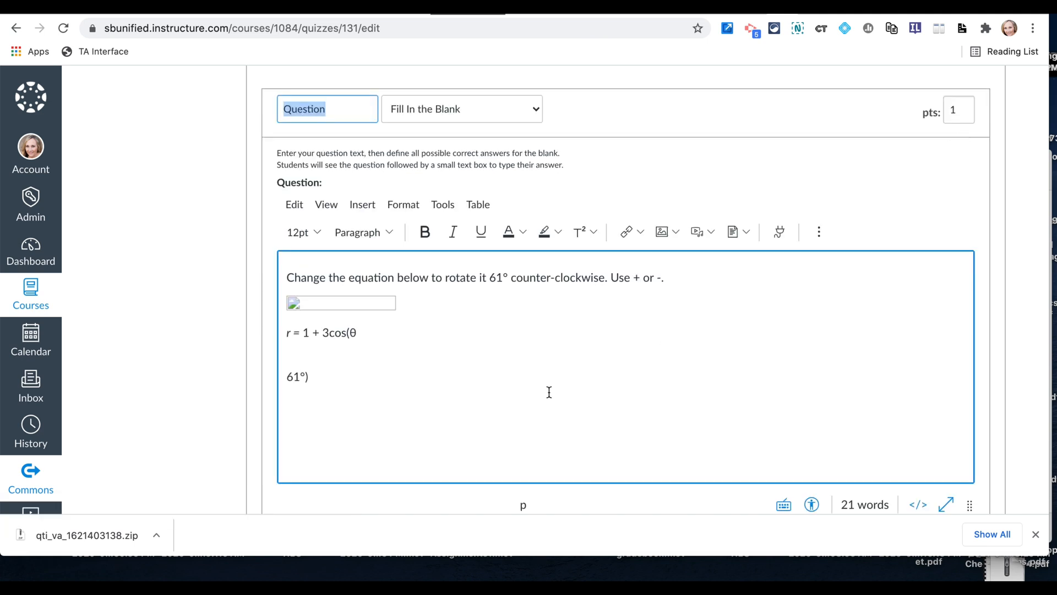
{"action": "left_click", "coordinate": [425, 304]}
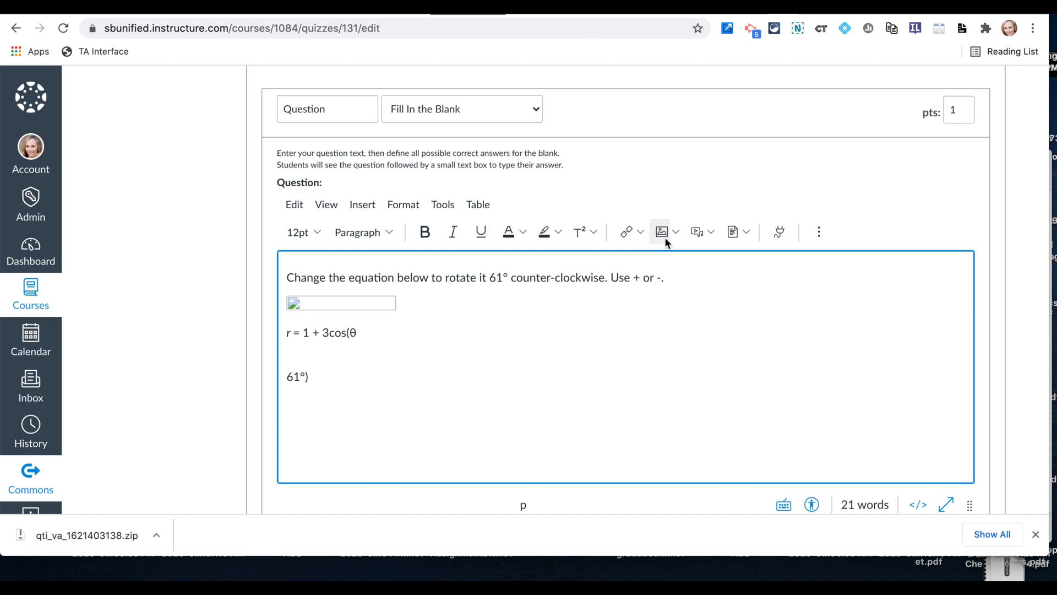
{"action": "left_click", "coordinate": [813, 240]}
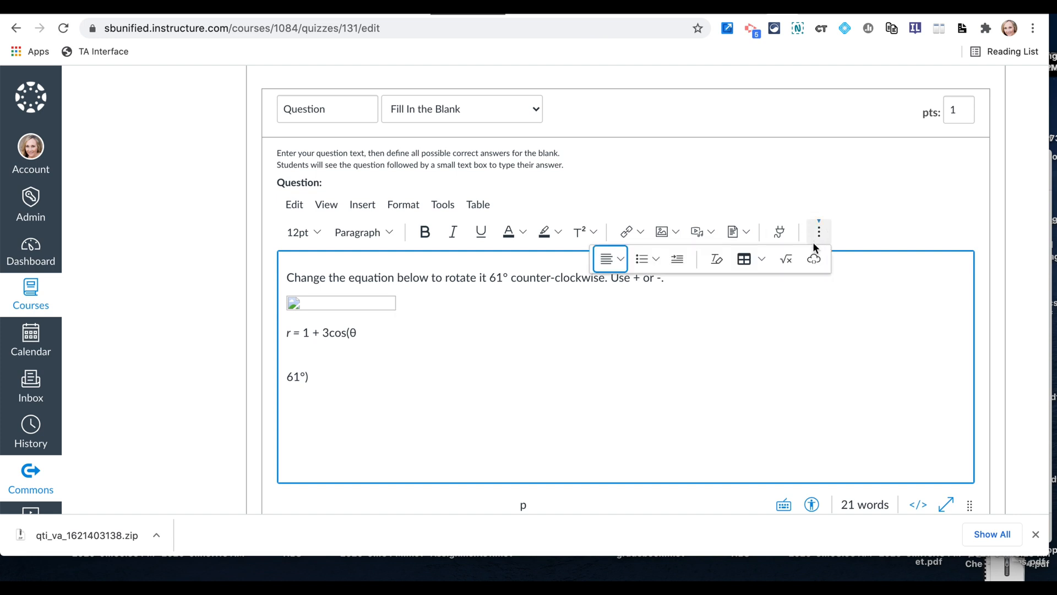
{"action": "left_click", "coordinate": [819, 231]}
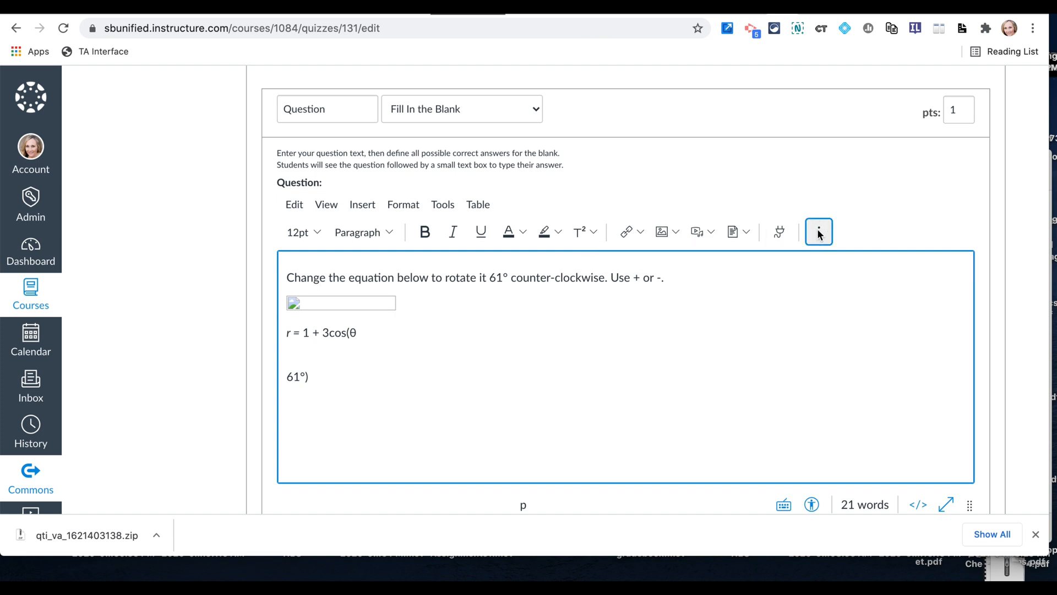
Examine the question's possible answers and the available question types, keeping Fill In the Blank.
{"action": "scroll", "coordinate": [613, 348], "scroll_direction": "down", "scroll_amount": 1}
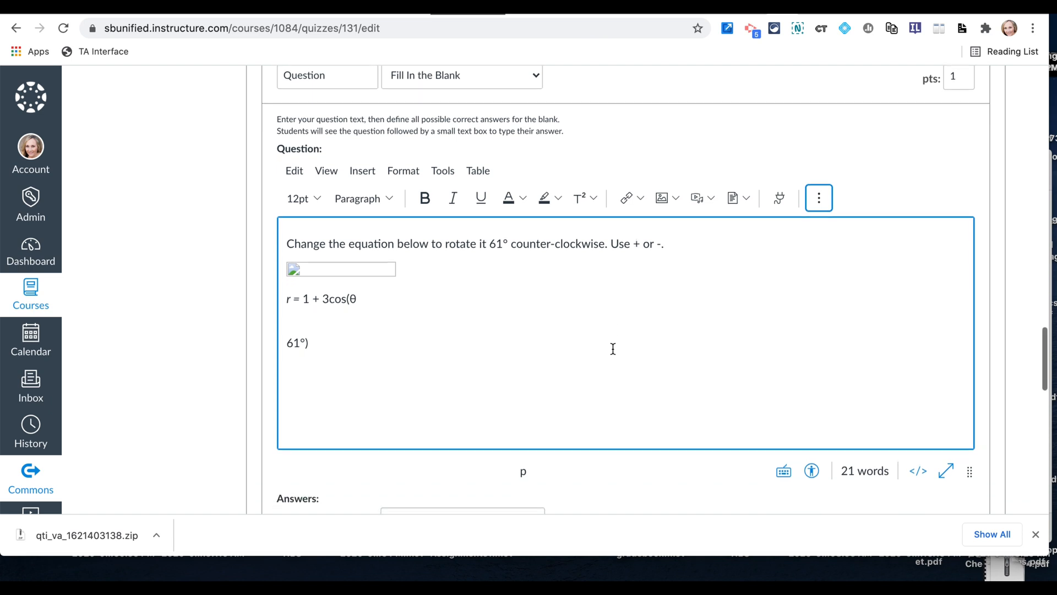
{"action": "scroll", "coordinate": [613, 349], "scroll_direction": "up", "scroll_amount": 2}
{"action": "scroll", "coordinate": [613, 349], "scroll_direction": "down", "scroll_amount": 3}
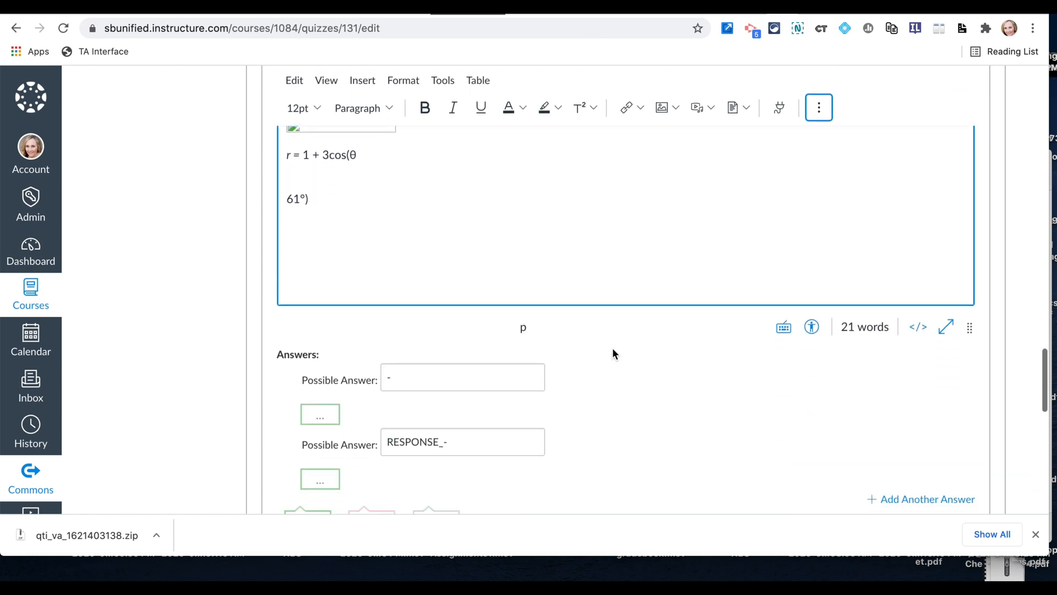
{"action": "scroll", "coordinate": [613, 349], "scroll_direction": "up", "scroll_amount": 10}
{"action": "scroll", "coordinate": [614, 350], "scroll_direction": "down", "scroll_amount": 5}
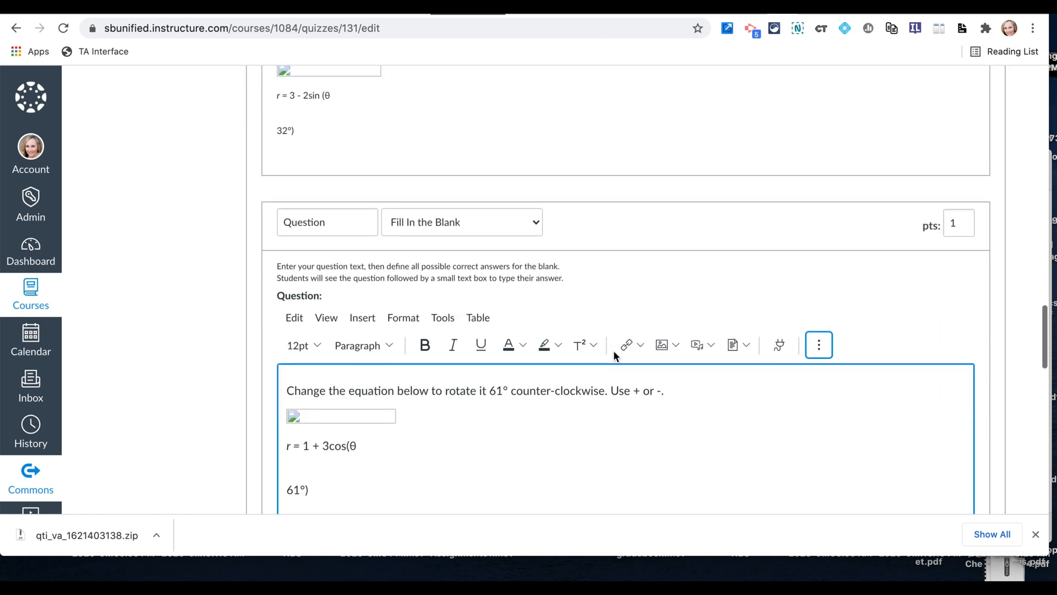
{"action": "left_click", "coordinate": [533, 227]}
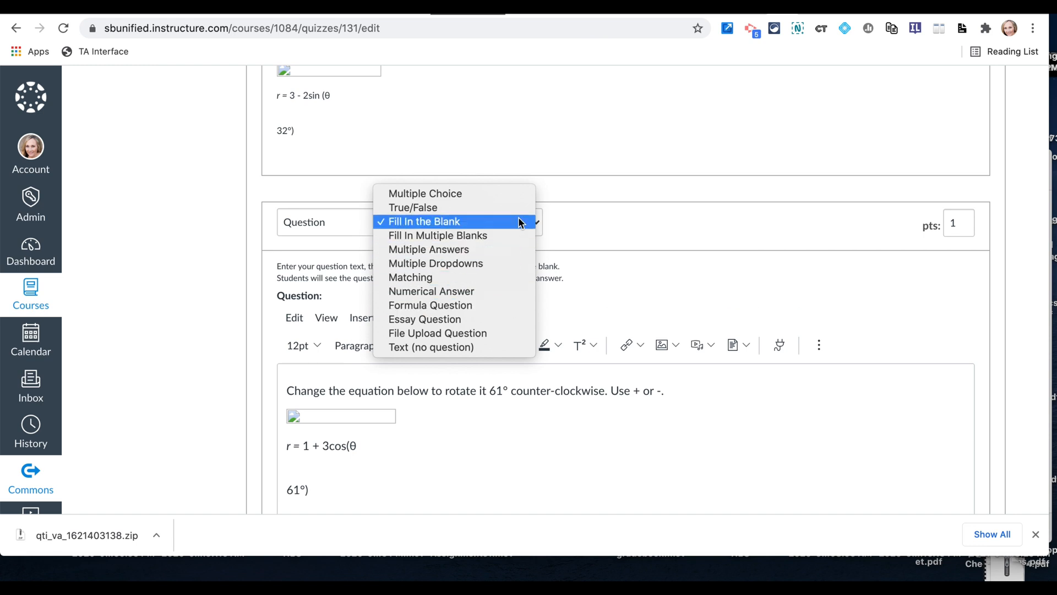
{"action": "left_click", "coordinate": [520, 223]}
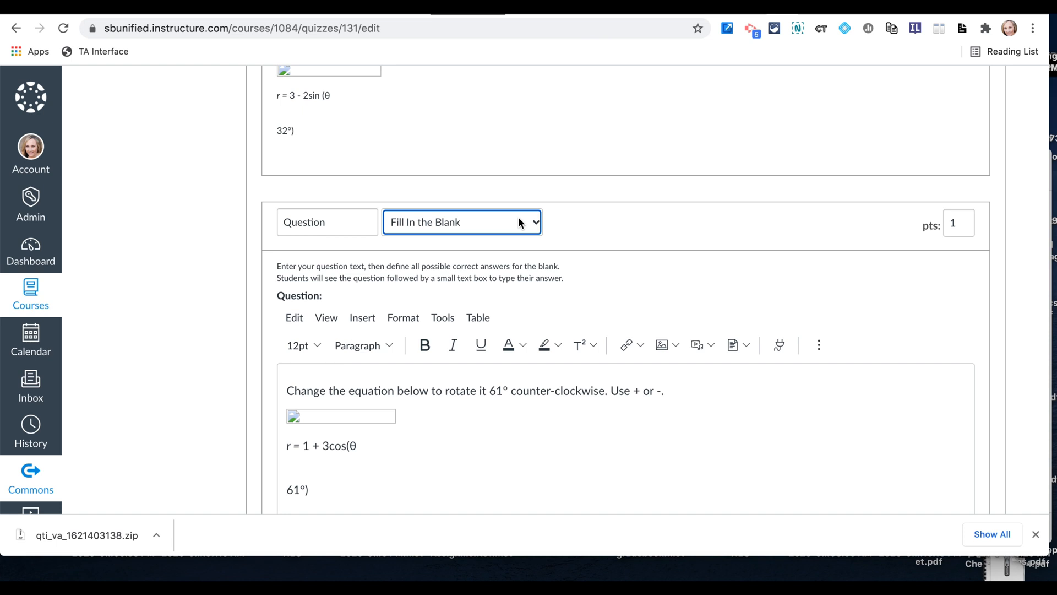
Review the 61° counter-clockwise rotation question's text and possible answers, and update the question.
{"action": "scroll", "coordinate": [613, 361], "scroll_direction": "down", "scroll_amount": 5}
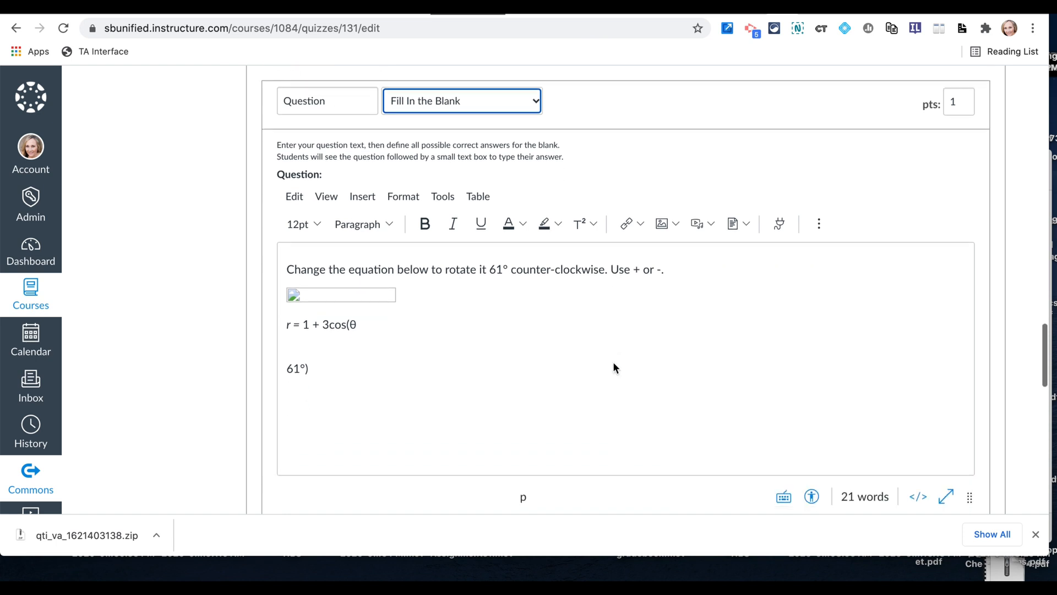
{"action": "scroll", "coordinate": [615, 368], "scroll_direction": "down", "scroll_amount": 2}
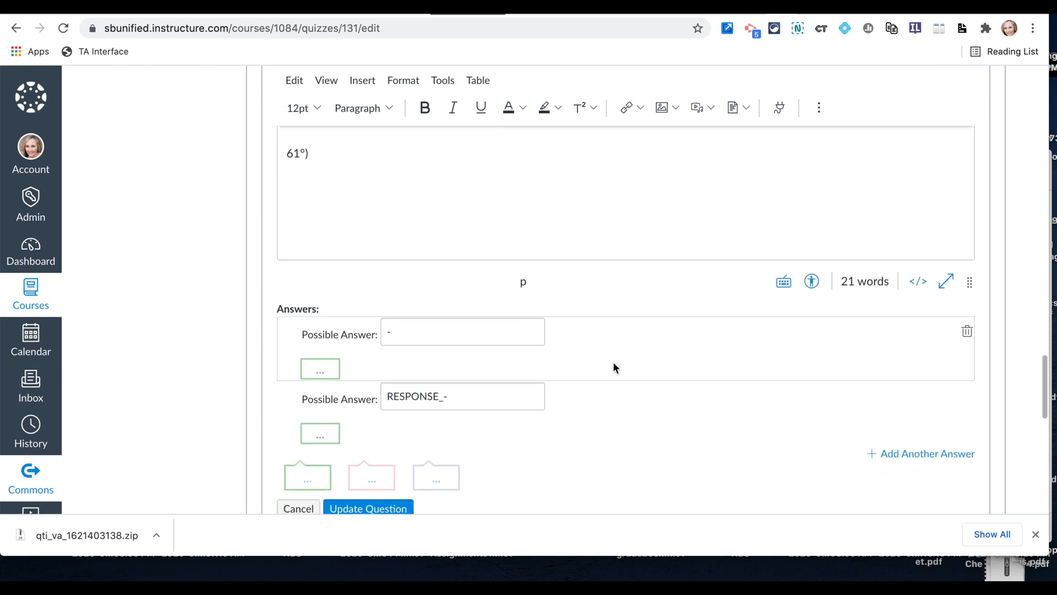
{"action": "scroll", "coordinate": [614, 363], "scroll_direction": "up", "scroll_amount": 2}
{"action": "scroll", "coordinate": [614, 364], "scroll_direction": "down", "scroll_amount": 3}
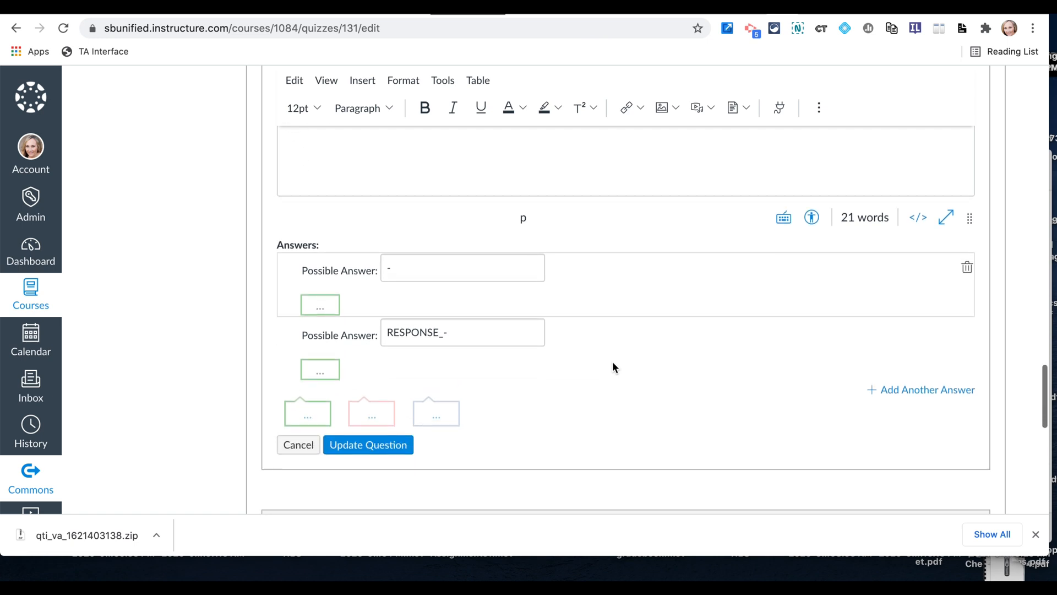
{"action": "left_click", "coordinate": [376, 442]}
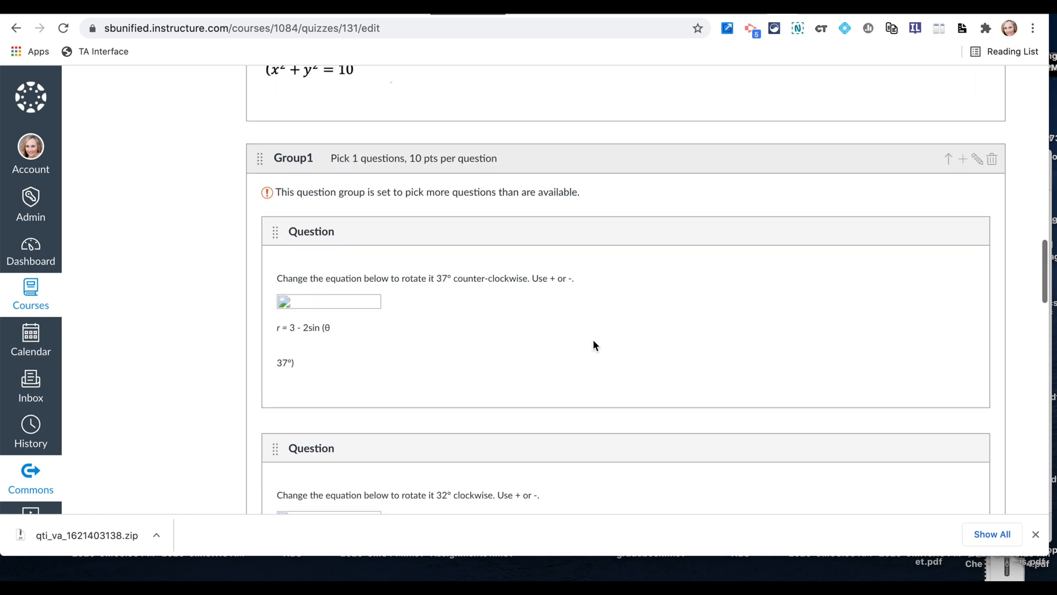
Add a new question group named Group4 that picks 2 questions at 12 points per question.
{"action": "scroll", "coordinate": [593, 345], "scroll_direction": "down", "scroll_amount": 10}
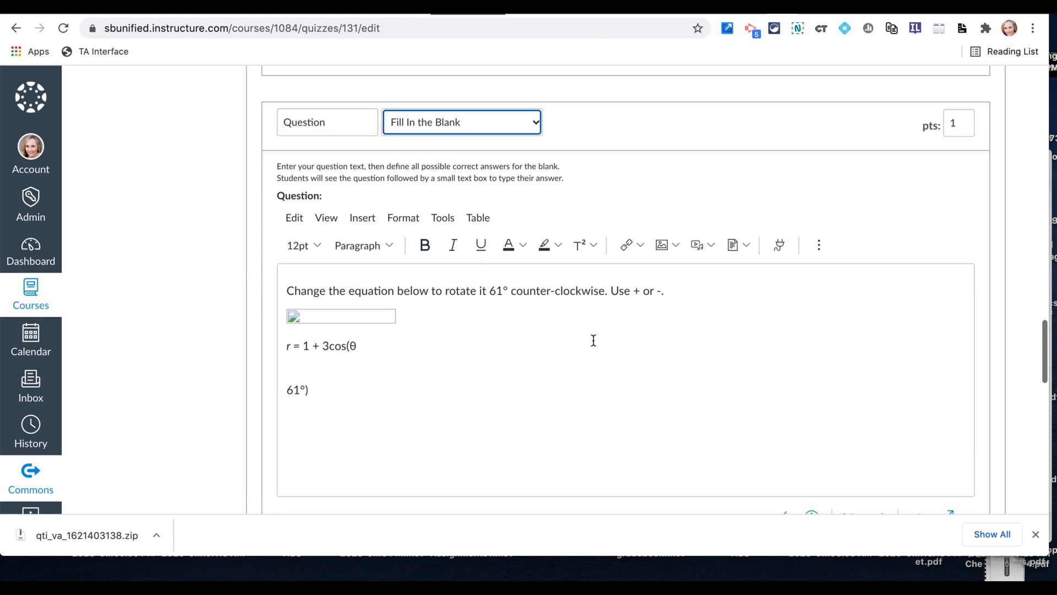
{"action": "scroll", "coordinate": [551, 275], "scroll_direction": "down", "scroll_amount": 8}
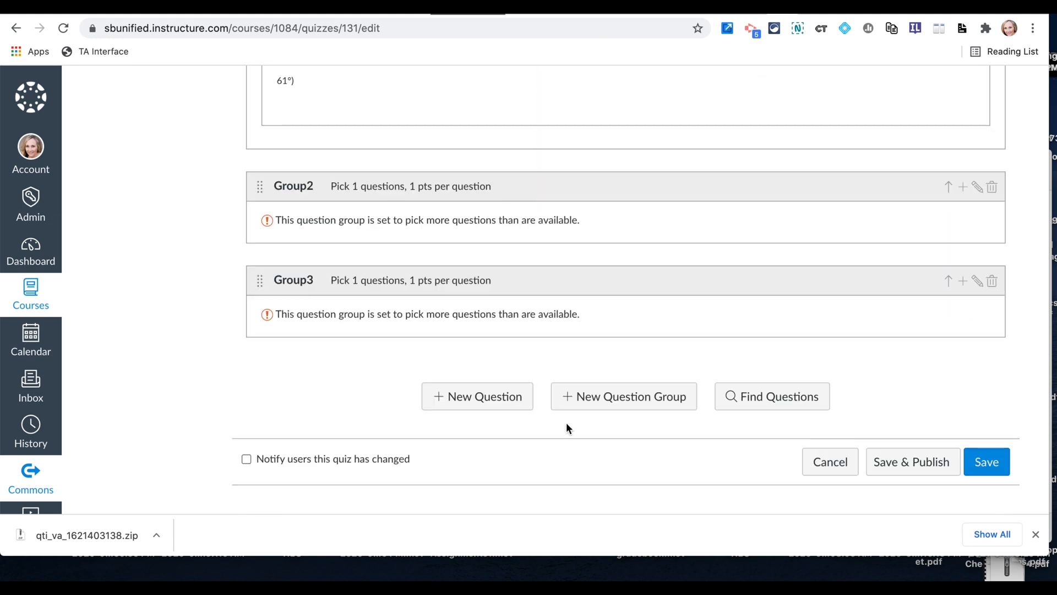
{"action": "left_click", "coordinate": [600, 398]}
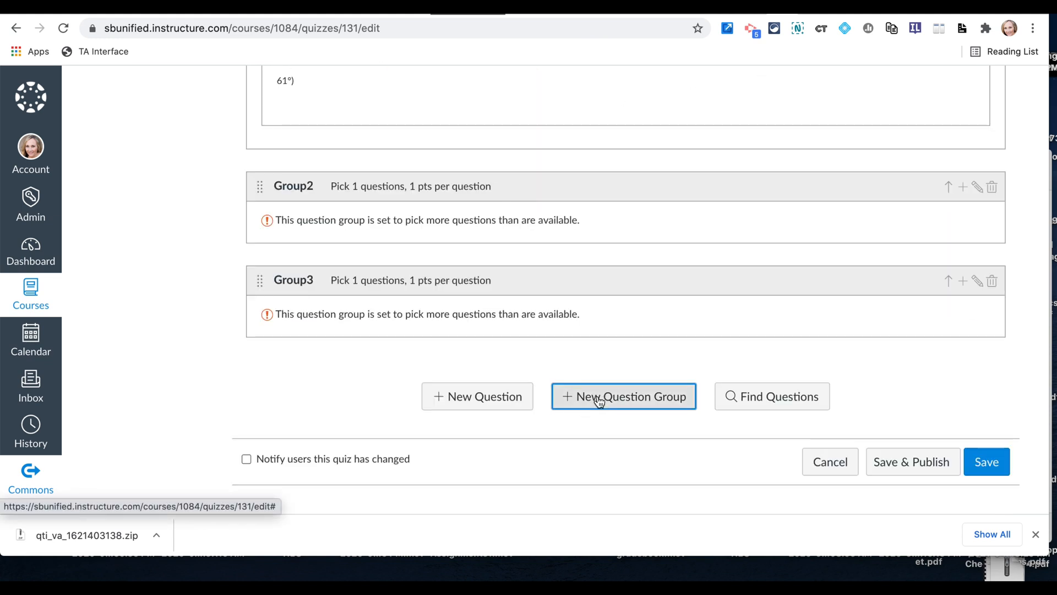
{"action": "type", "text": "Group4"}
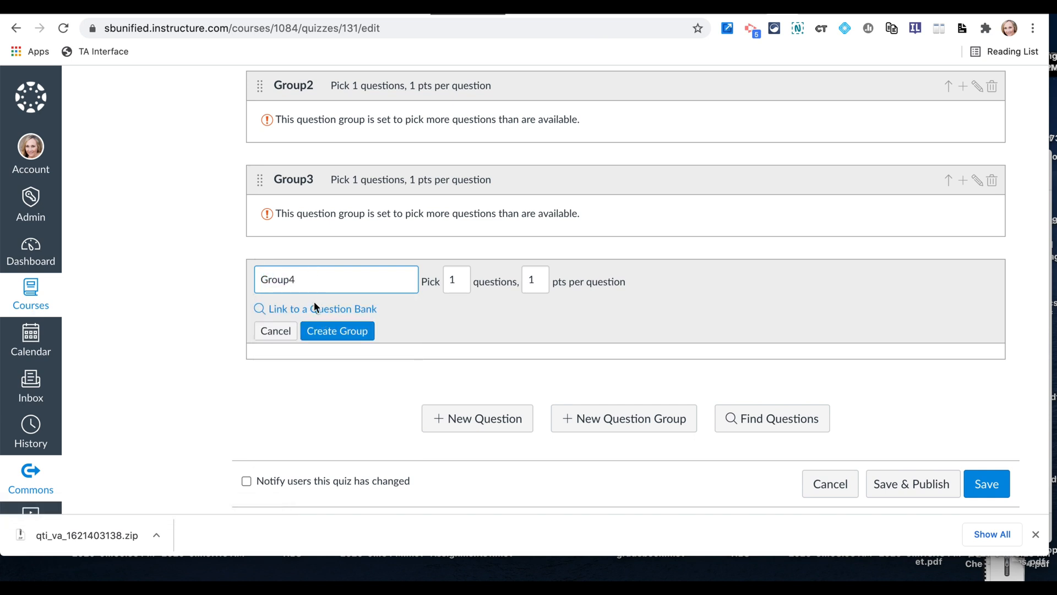
{"action": "left_click", "coordinate": [541, 289]}
{"action": "type", "text": "2"}
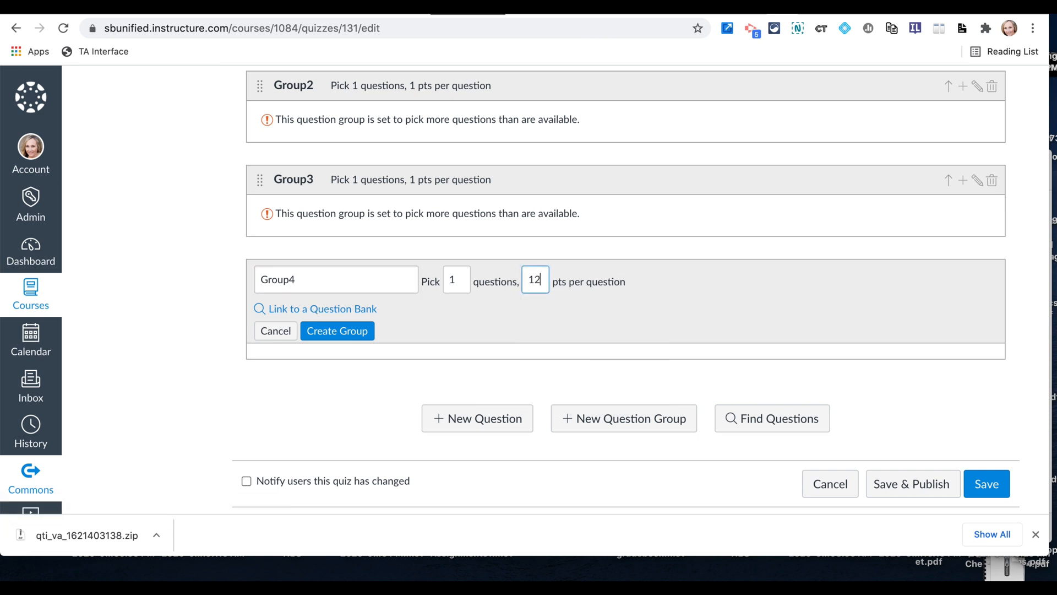
{"action": "left_click", "coordinate": [455, 279]}
{"action": "key", "text": "BackSpace"}
{"action": "type", "text": "2"}
Link Group4 to the 11Test_#2b_Sum of infinite geometric series question bank and create the group.
{"action": "left_click", "coordinate": [344, 312]}
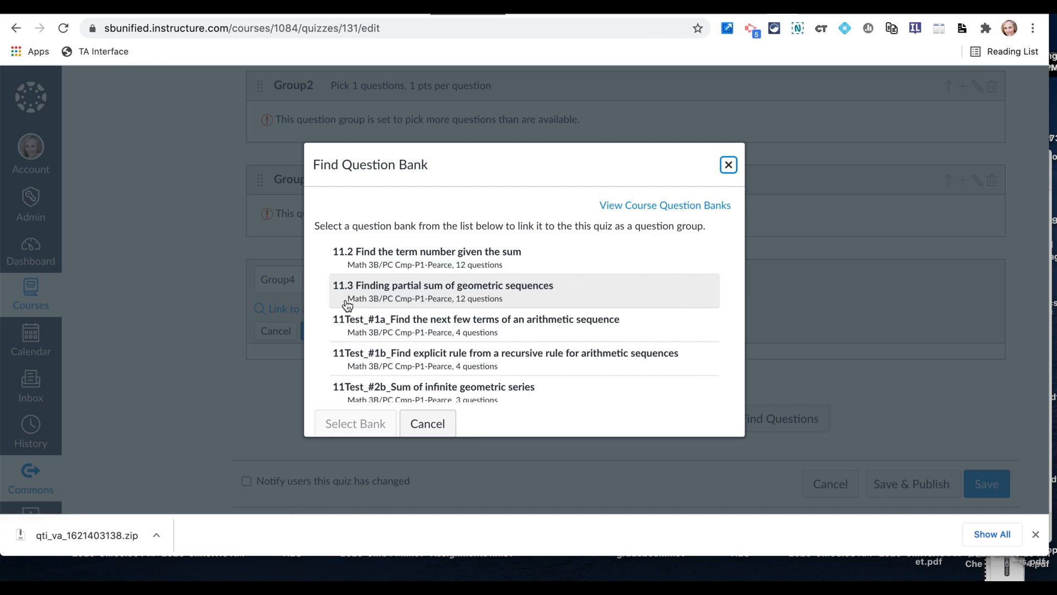
{"action": "scroll", "coordinate": [386, 355], "scroll_direction": "down", "scroll_amount": 3}
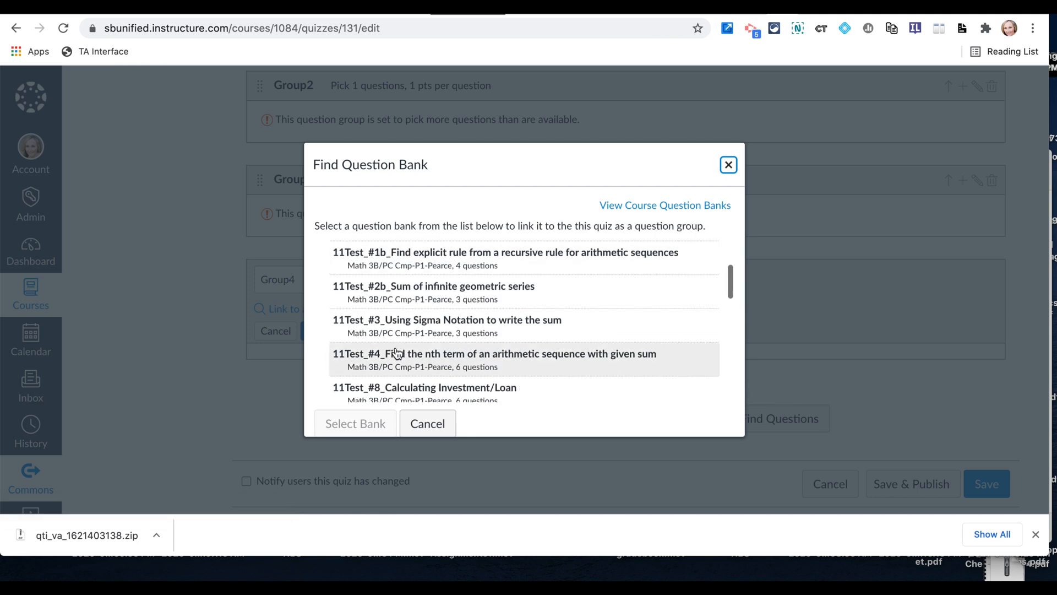
{"action": "left_click", "coordinate": [404, 299]}
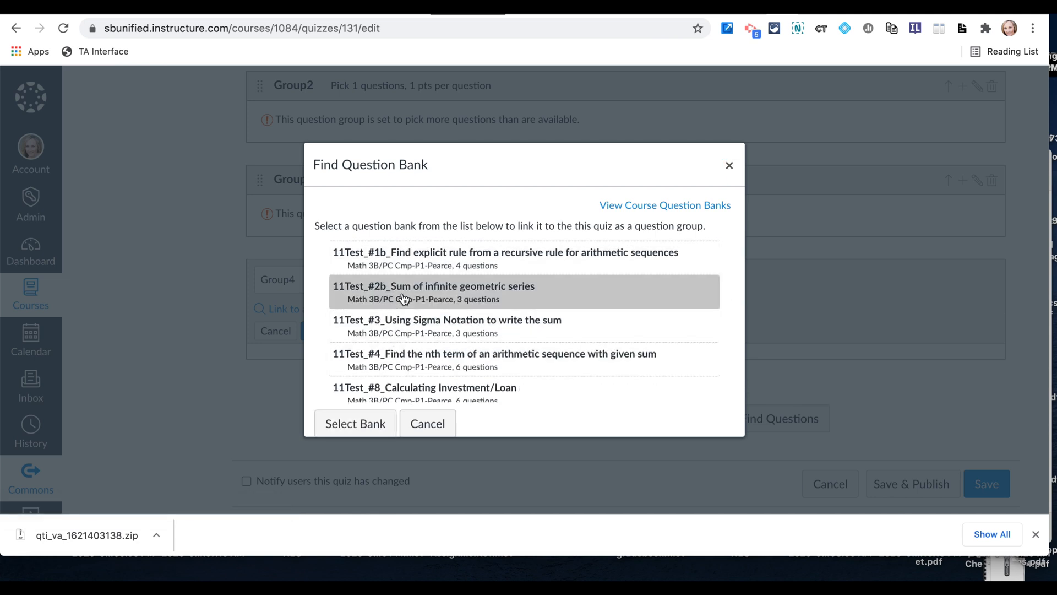
{"action": "left_click", "coordinate": [359, 424]}
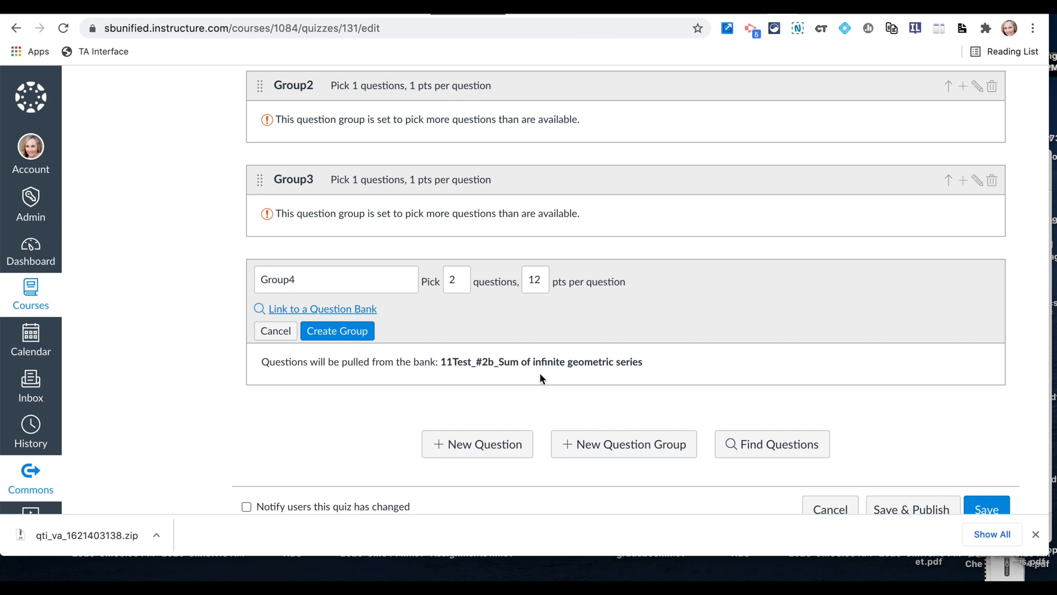
{"action": "scroll", "coordinate": [539, 378], "scroll_direction": "up", "scroll_amount": 2}
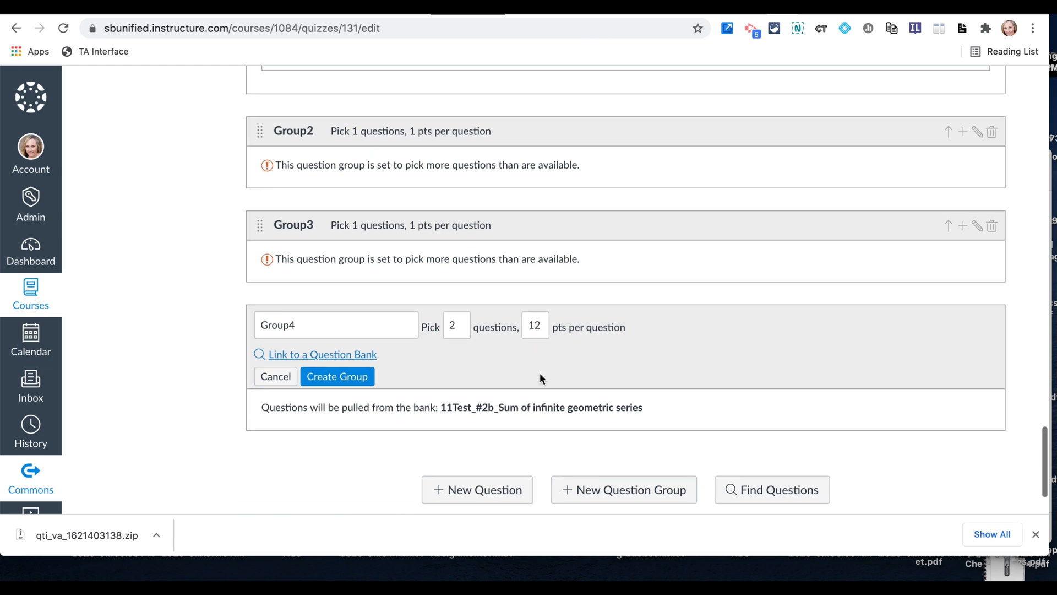
{"action": "left_click", "coordinate": [341, 380]}
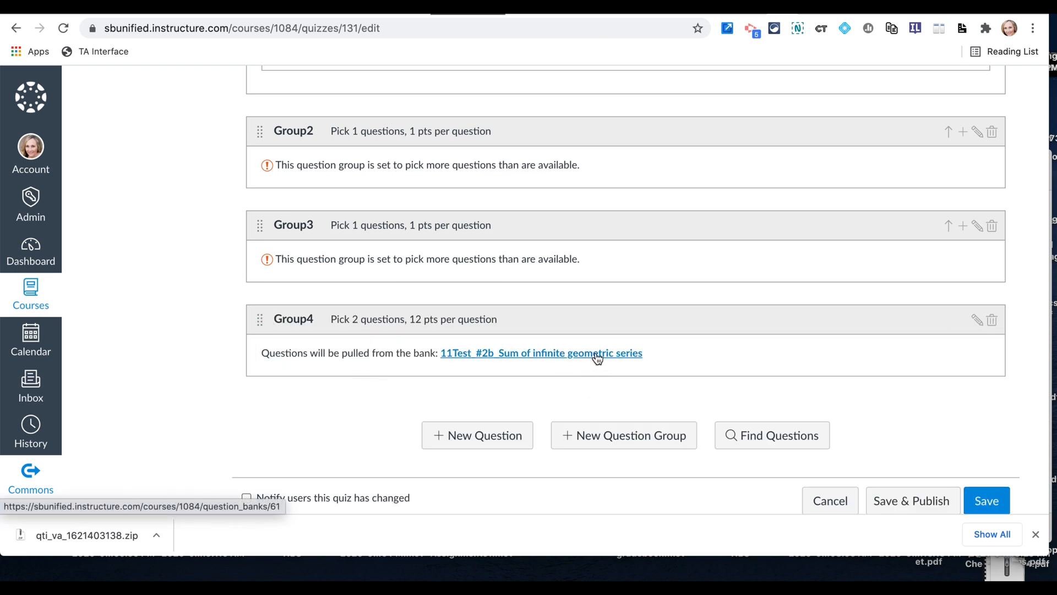
Open the question bank linked to Group4 and examine its infinite geometric series questions and their images.
{"action": "scroll", "coordinate": [969, 331], "scroll_direction": "down", "scroll_amount": 1}
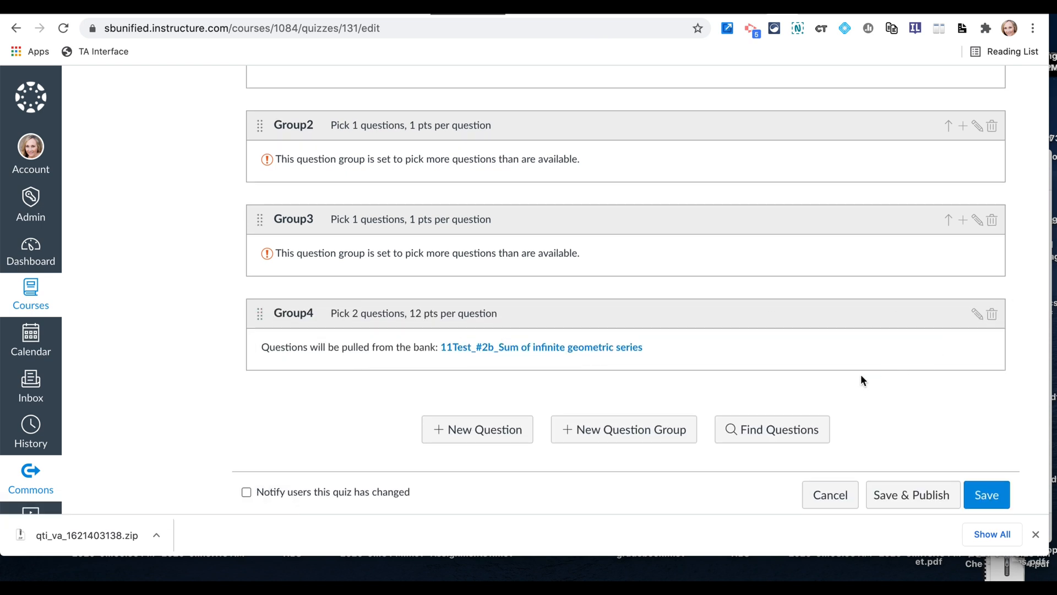
{"action": "left_click", "coordinate": [495, 349]}
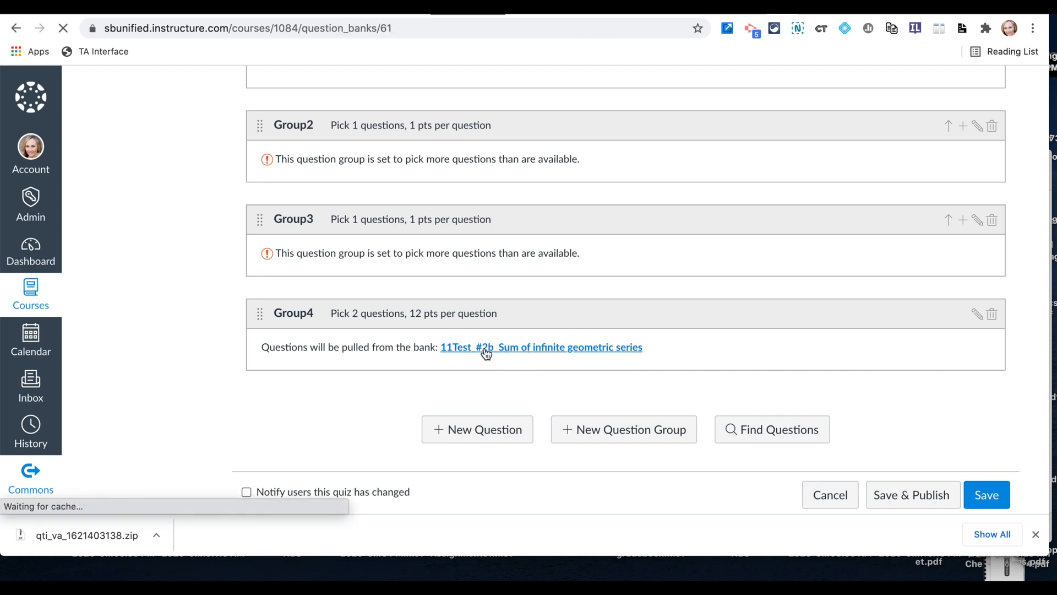
{"action": "scroll", "coordinate": [486, 353], "scroll_direction": "down", "scroll_amount": 5}
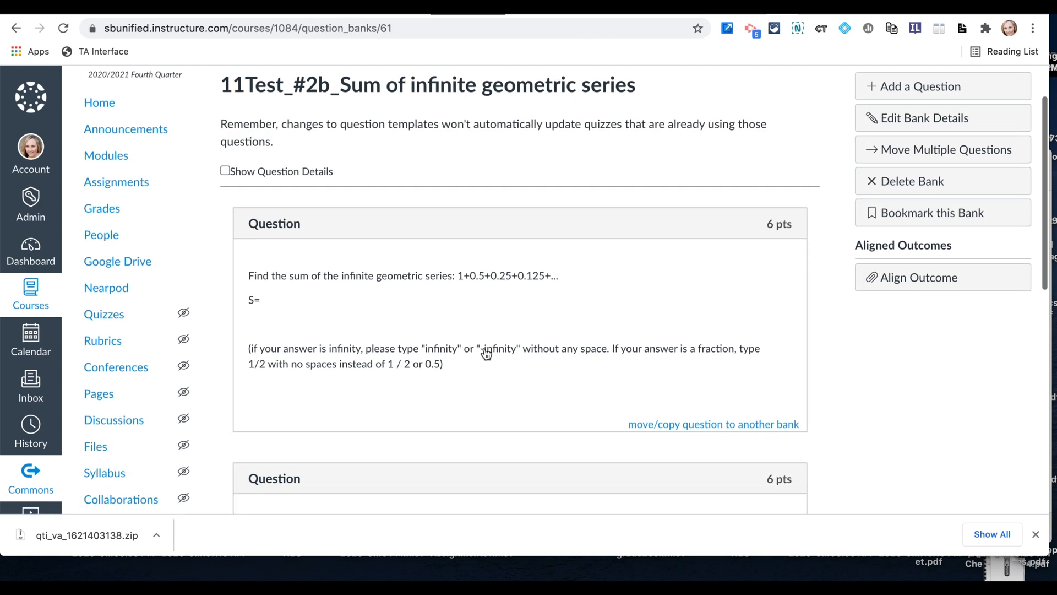
{"action": "mouse_move", "coordinate": [682, 298]}
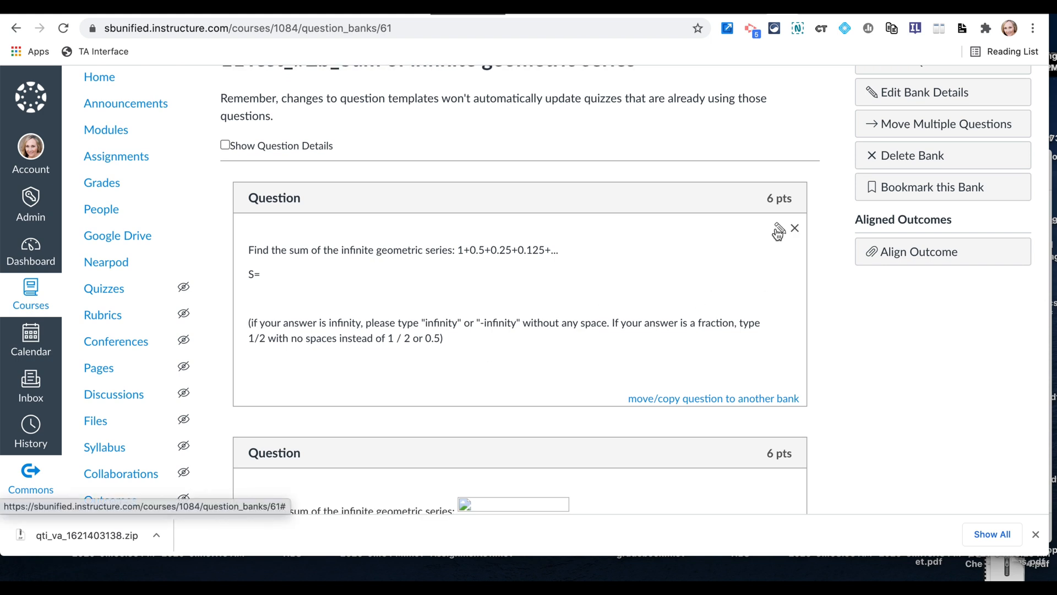
{"action": "scroll", "coordinate": [777, 232], "scroll_direction": "down", "scroll_amount": 5}
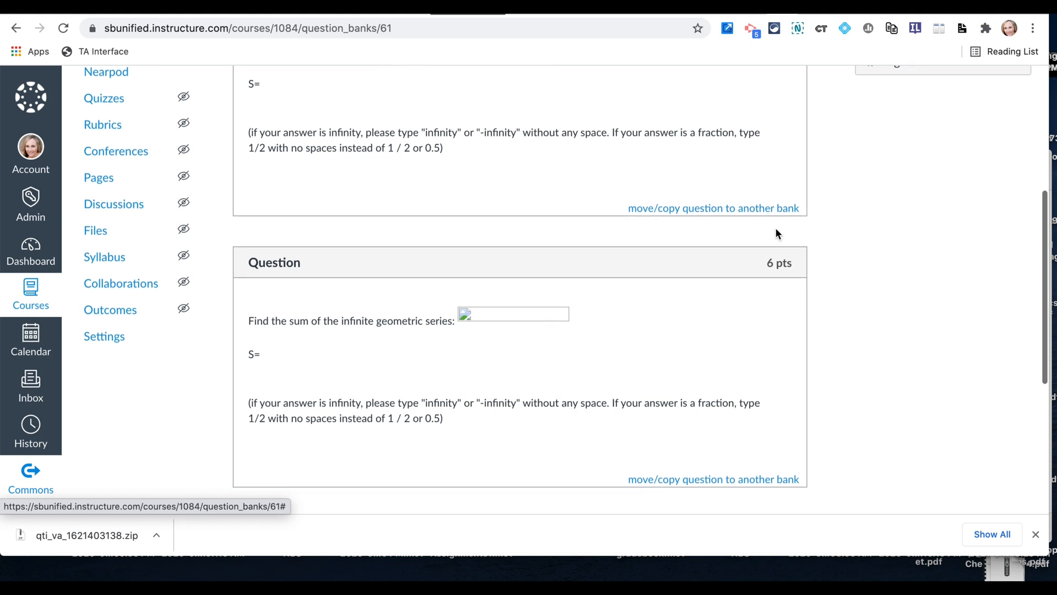
{"action": "scroll", "coordinate": [777, 233], "scroll_direction": "down", "scroll_amount": 7}
{"action": "mouse_move", "coordinate": [496, 333]}
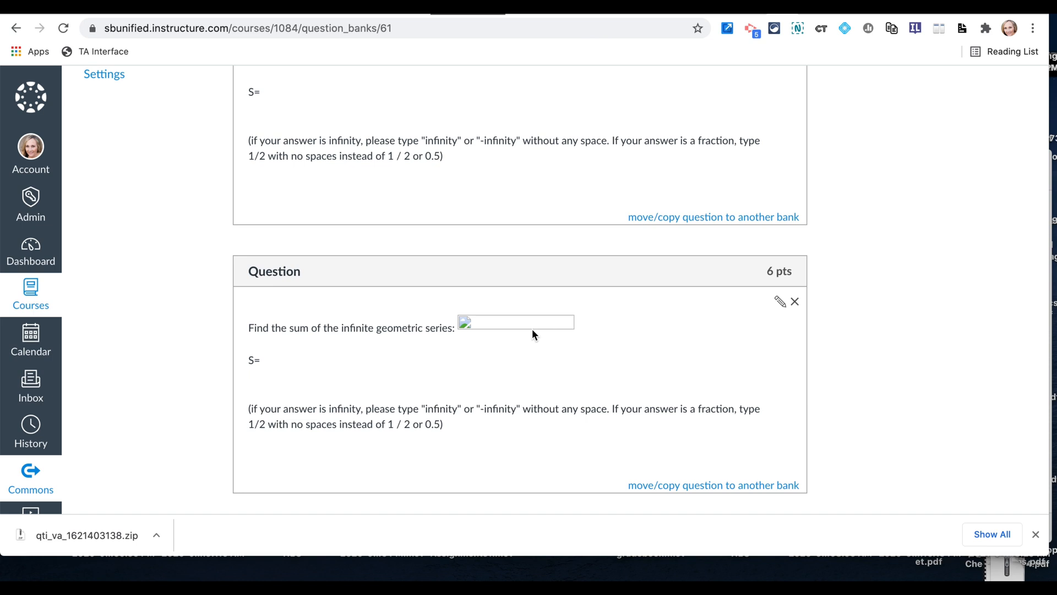
{"action": "scroll", "coordinate": [532, 334], "scroll_direction": "down", "scroll_amount": 1}
{"action": "scroll", "coordinate": [532, 334], "scroll_direction": "up", "scroll_amount": 1}
{"action": "scroll", "coordinate": [532, 335], "scroll_direction": "down", "scroll_amount": 1}
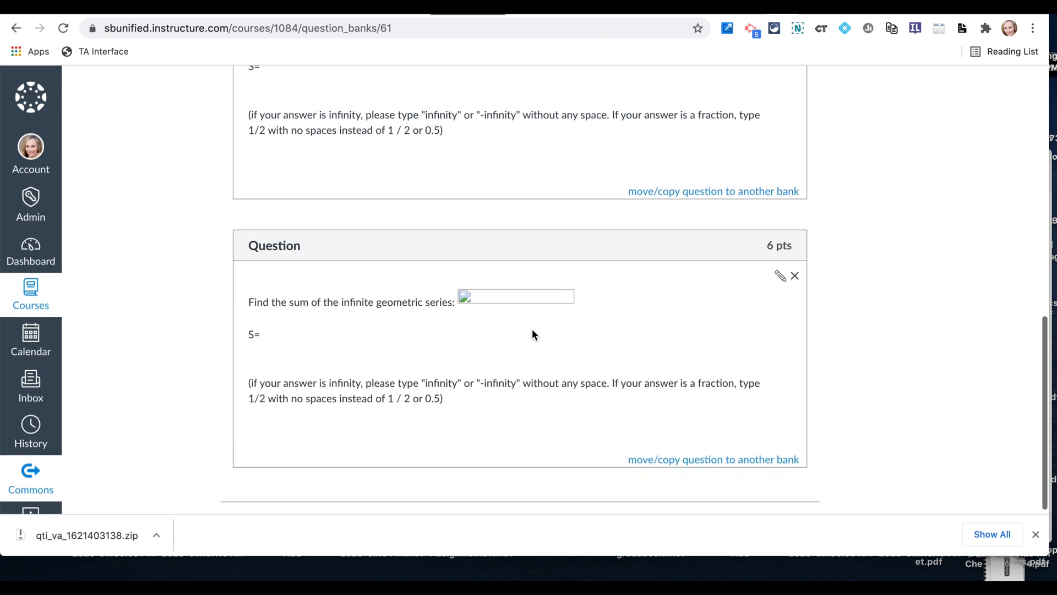
{"action": "scroll", "coordinate": [532, 334], "scroll_direction": "up", "scroll_amount": 10}
{"action": "scroll", "coordinate": [532, 334], "scroll_direction": "down", "scroll_amount": 5}
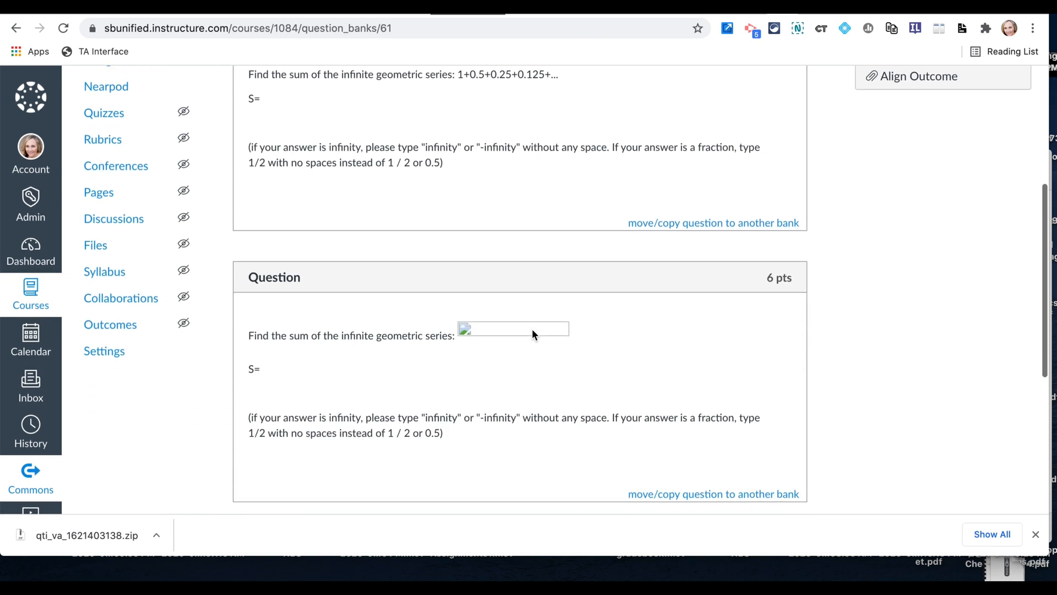
{"action": "scroll", "coordinate": [532, 333], "scroll_direction": "down", "scroll_amount": 2}
{"action": "scroll", "coordinate": [532, 334], "scroll_direction": "up", "scroll_amount": 1}
{"action": "scroll", "coordinate": [532, 333], "scroll_direction": "down", "scroll_amount": 2}
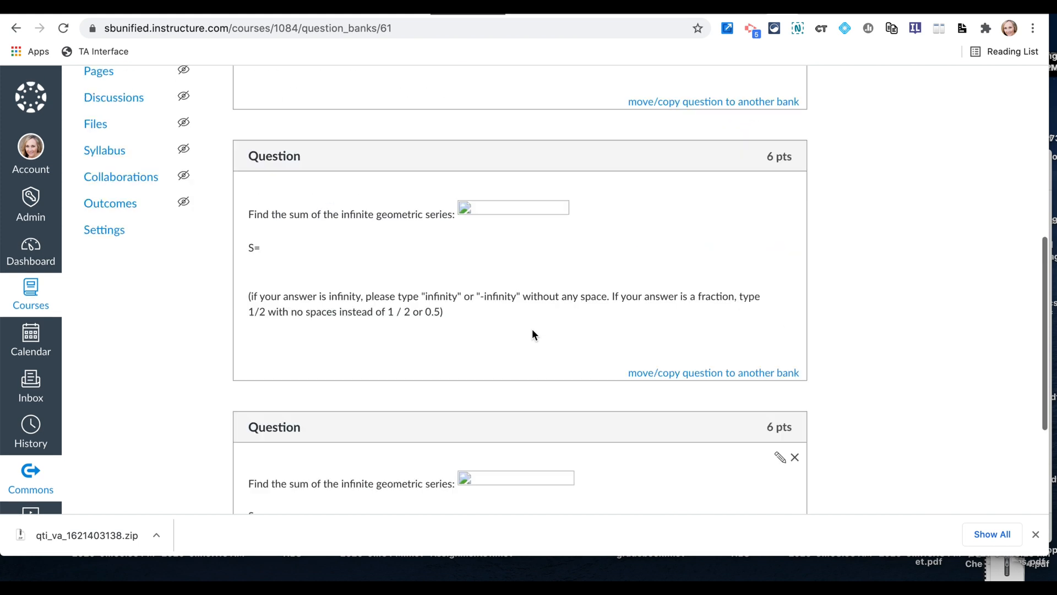
{"action": "scroll", "coordinate": [532, 329], "scroll_direction": "up", "scroll_amount": 10}
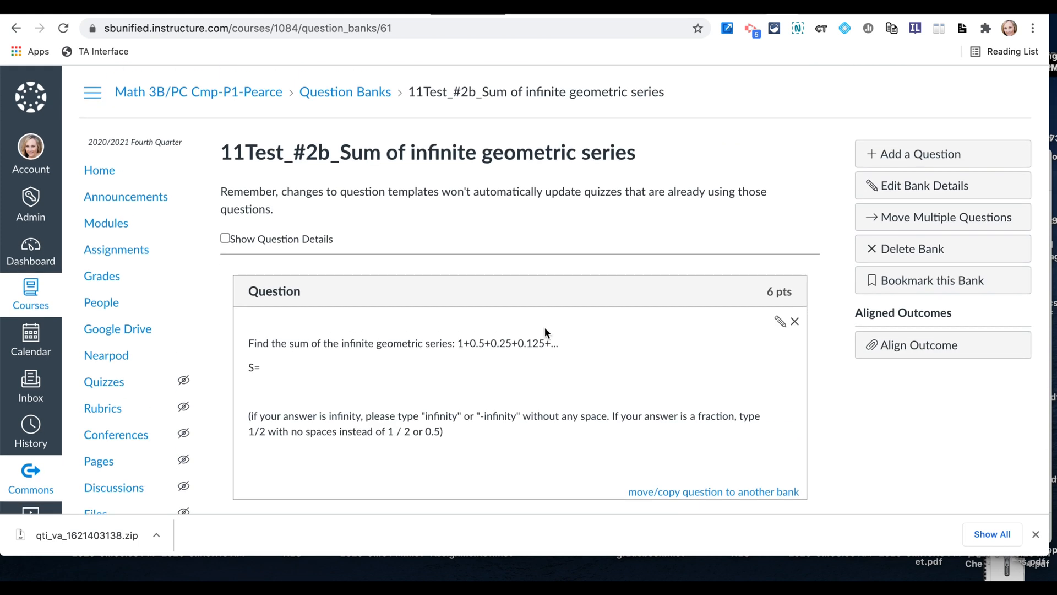
{"action": "scroll", "coordinate": [283, 465], "scroll_direction": "down", "scroll_amount": 5}
{"action": "scroll", "coordinate": [283, 465], "scroll_direction": "up", "scroll_amount": 6}
Return to the Term 4 Final Exam (Part 1) quiz's questions, check Group4, and save the quiz without publishing it.
{"action": "left_click", "coordinate": [20, 35]}
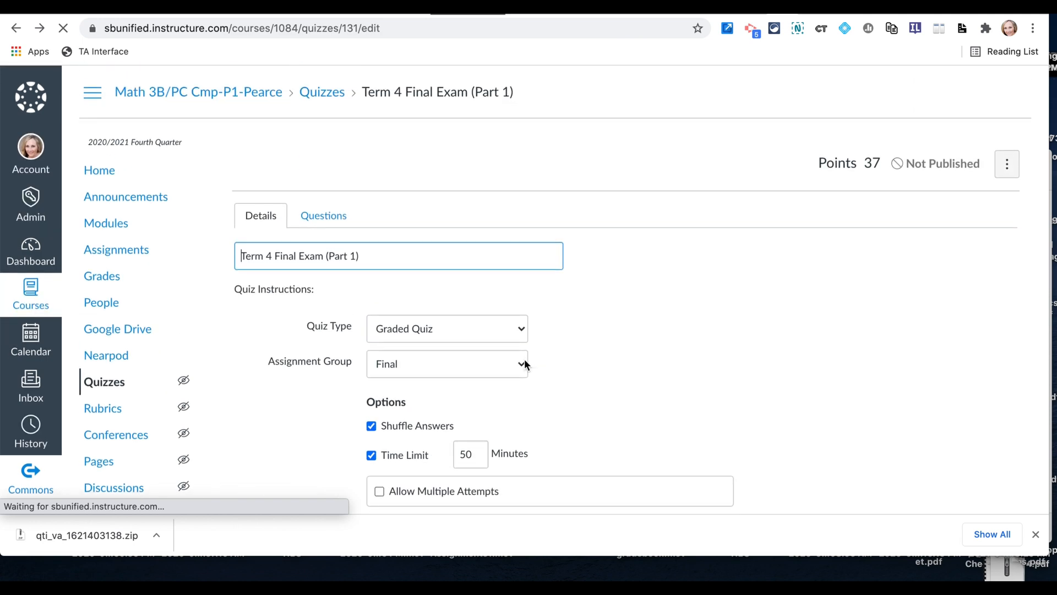
{"action": "left_click", "coordinate": [338, 214]}
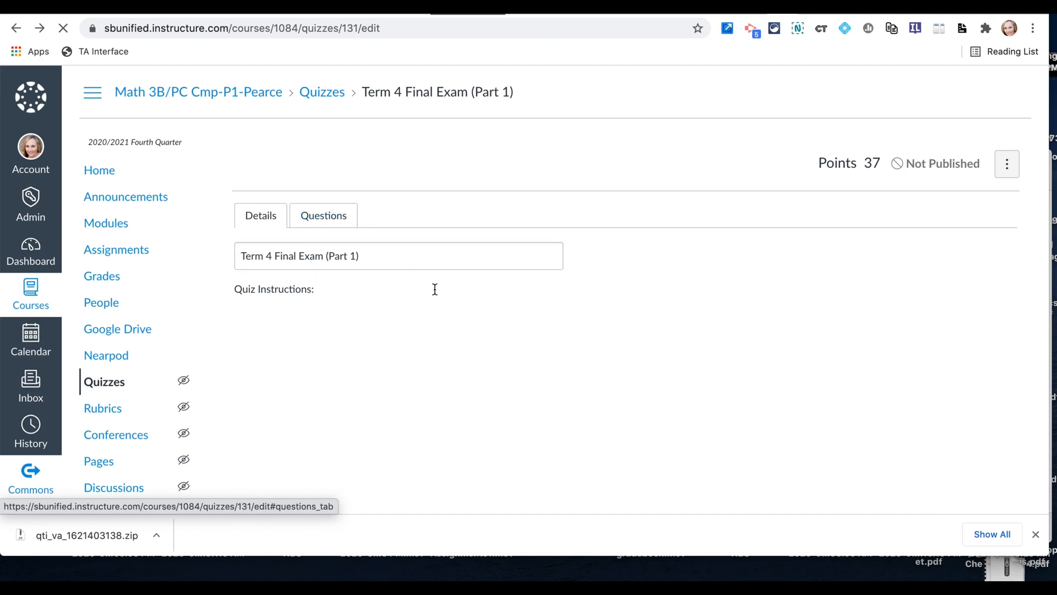
{"action": "scroll", "coordinate": [513, 460], "scroll_direction": "down", "scroll_amount": 10}
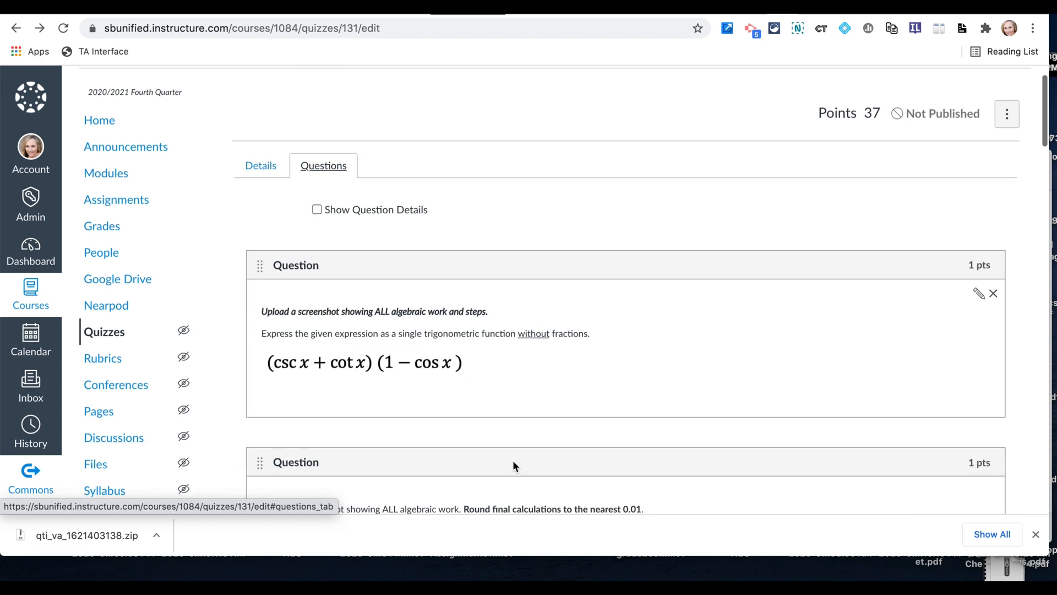
{"action": "scroll", "coordinate": [514, 465], "scroll_direction": "down", "scroll_amount": 15}
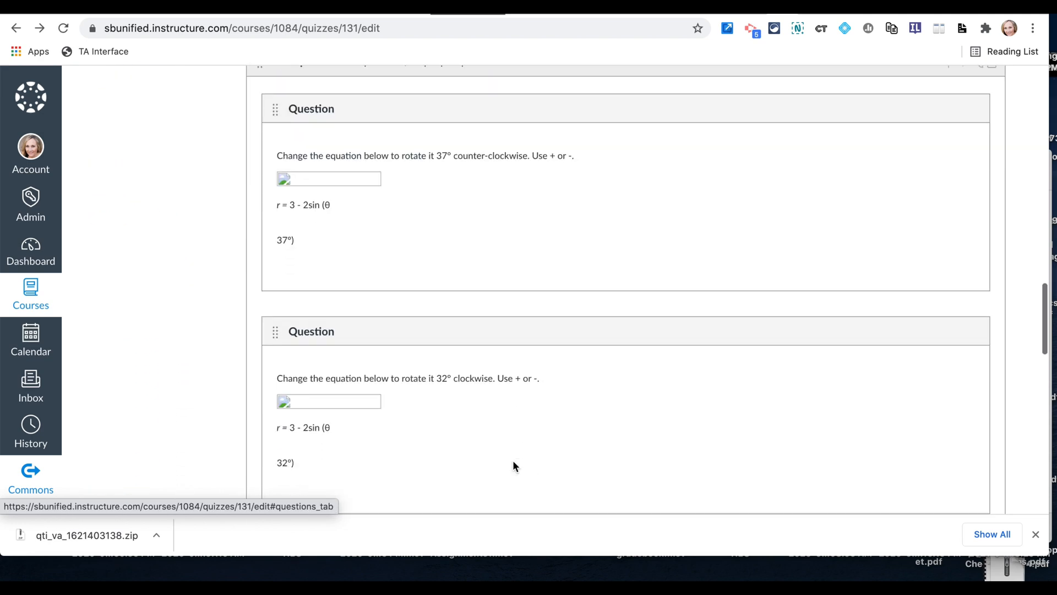
{"action": "scroll", "coordinate": [513, 460], "scroll_direction": "down", "scroll_amount": 9}
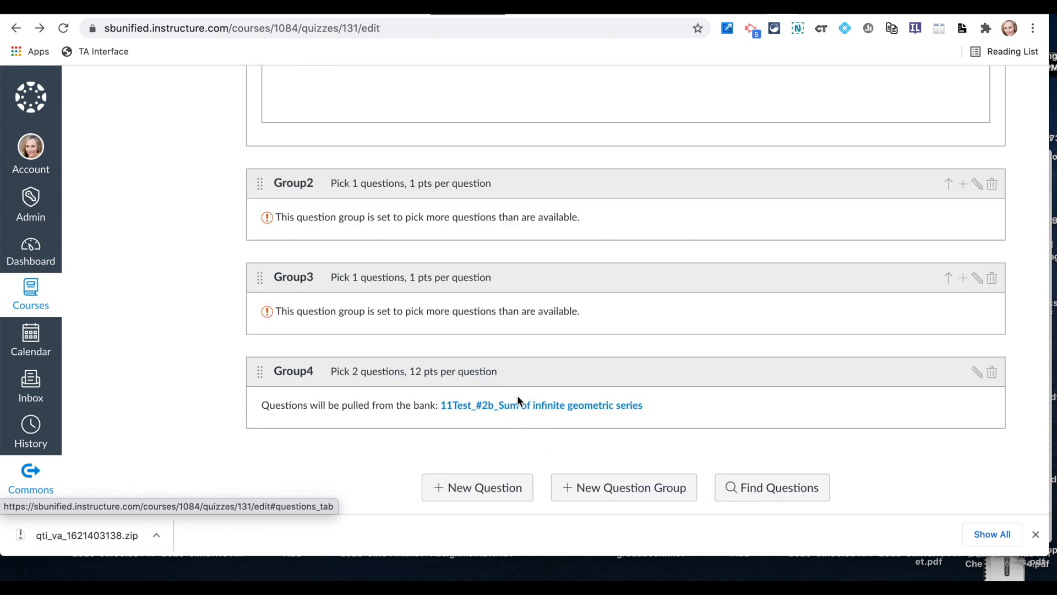
{"action": "scroll", "coordinate": [529, 411], "scroll_direction": "down", "scroll_amount": 3}
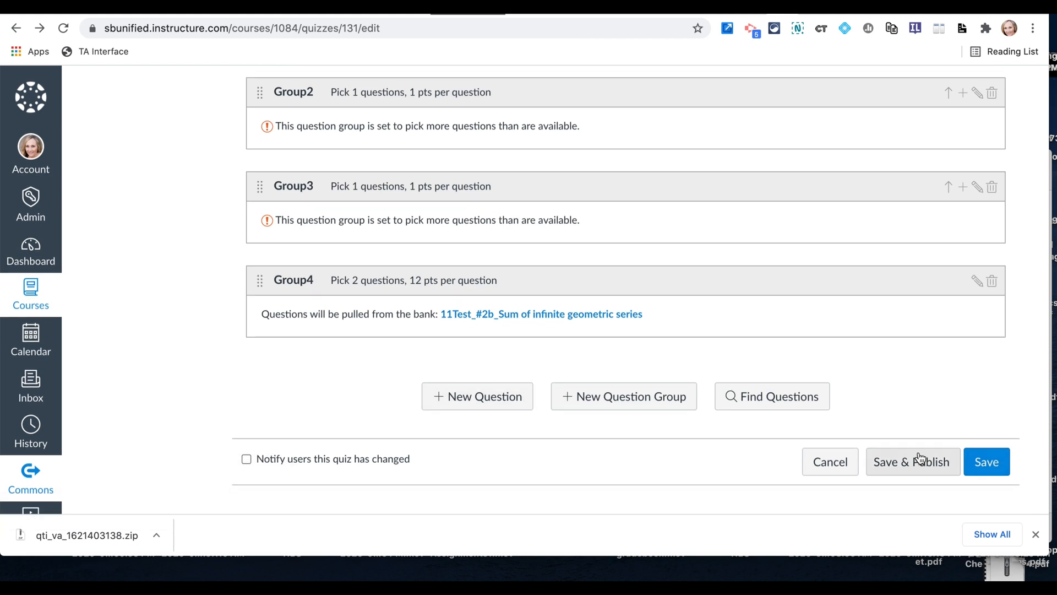
{"action": "left_click", "coordinate": [994, 469]}
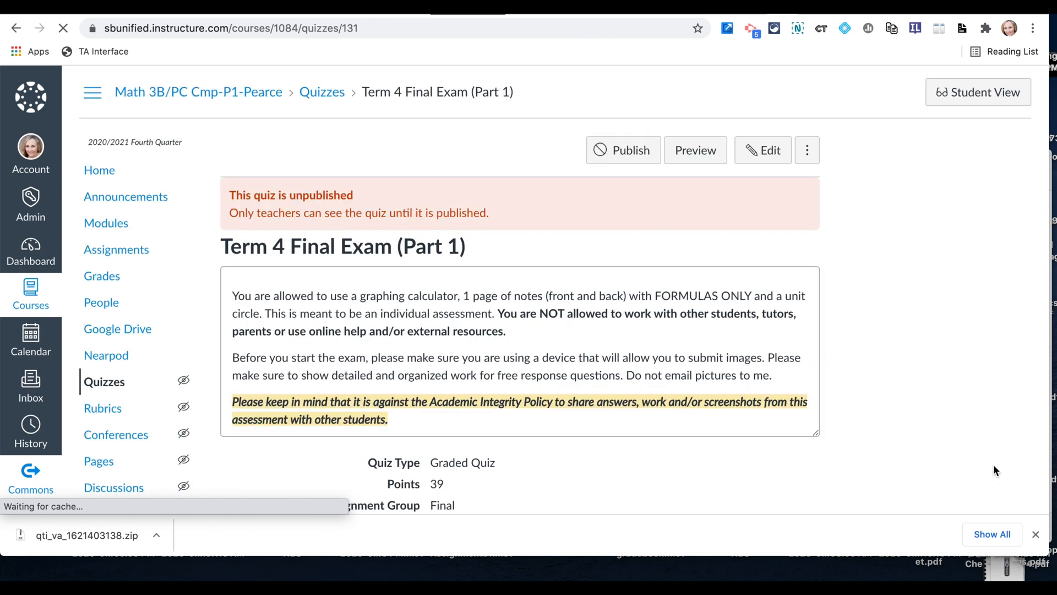